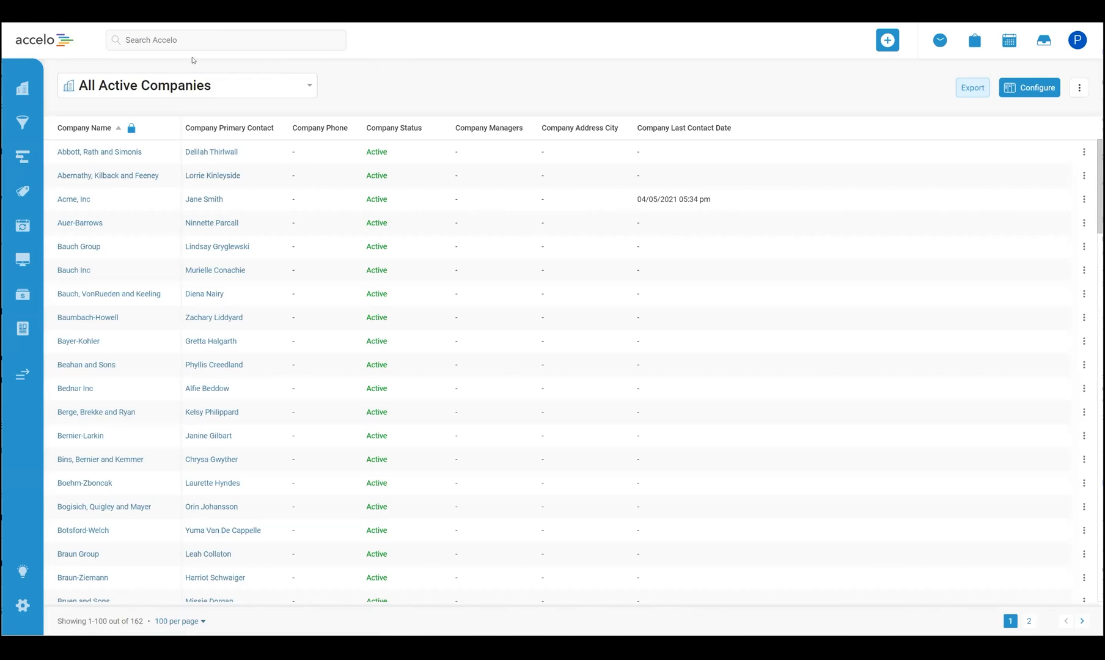
Search all modules for "delta", and repeat the search limited to the Companies module.
left_click(170, 42)
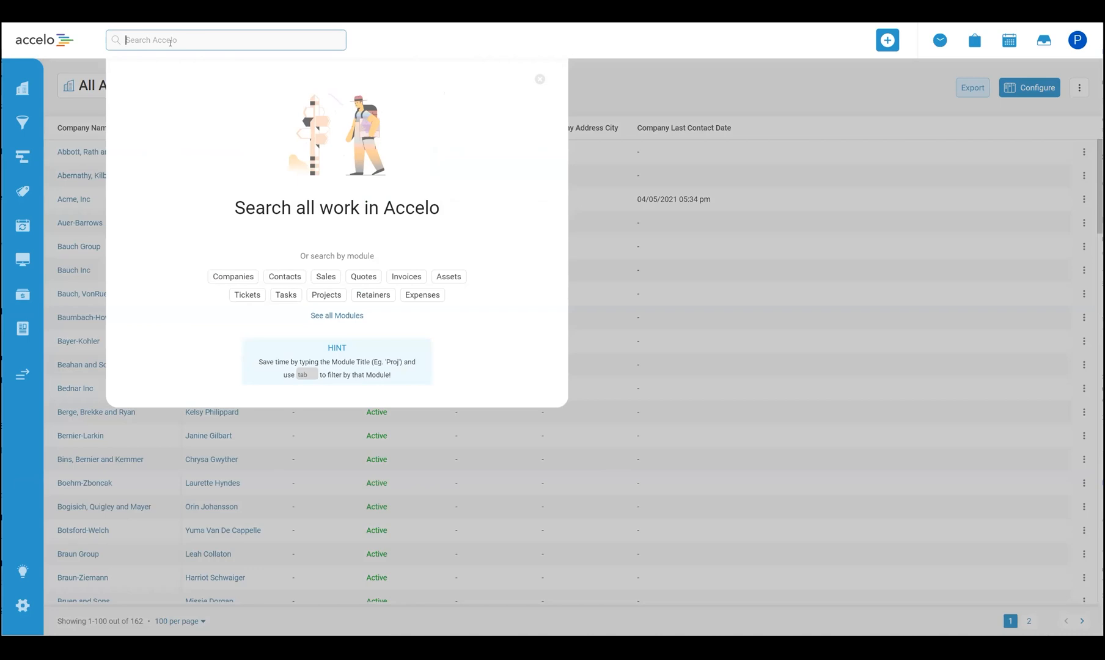
type("delta")
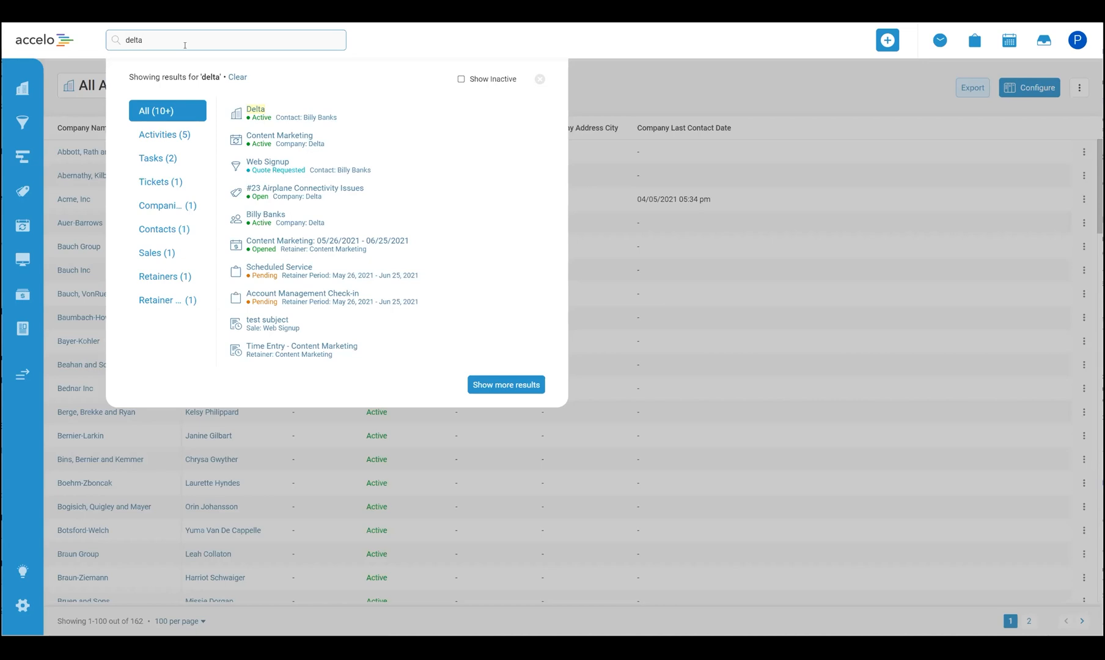
double_click(184, 45)
type("c")
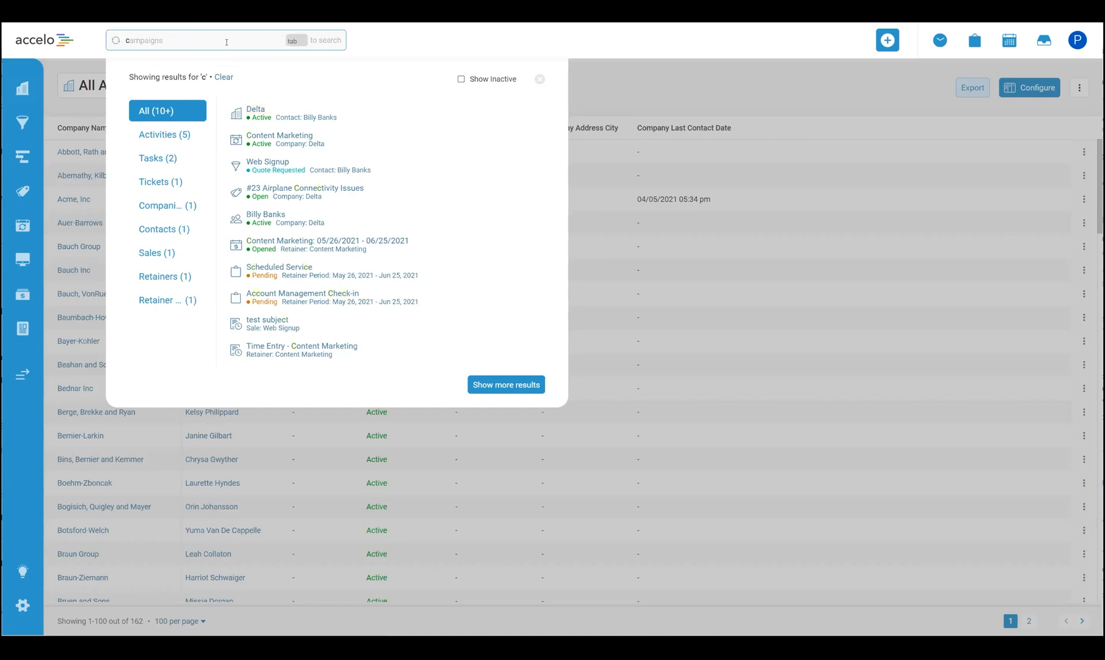
type("omp")
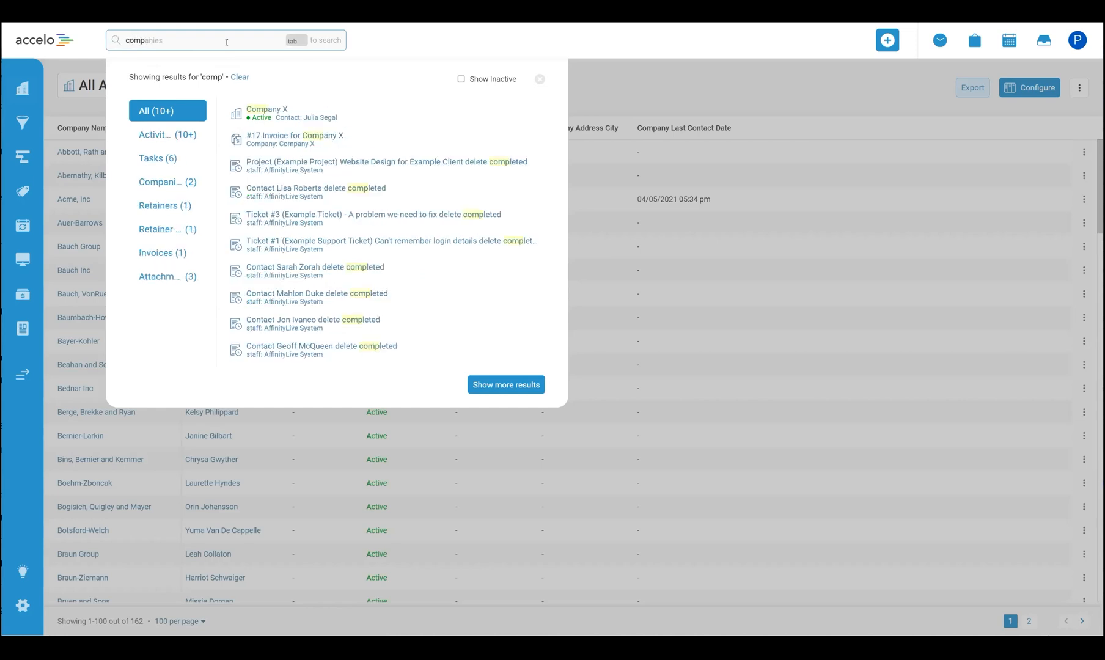
key("Tab")
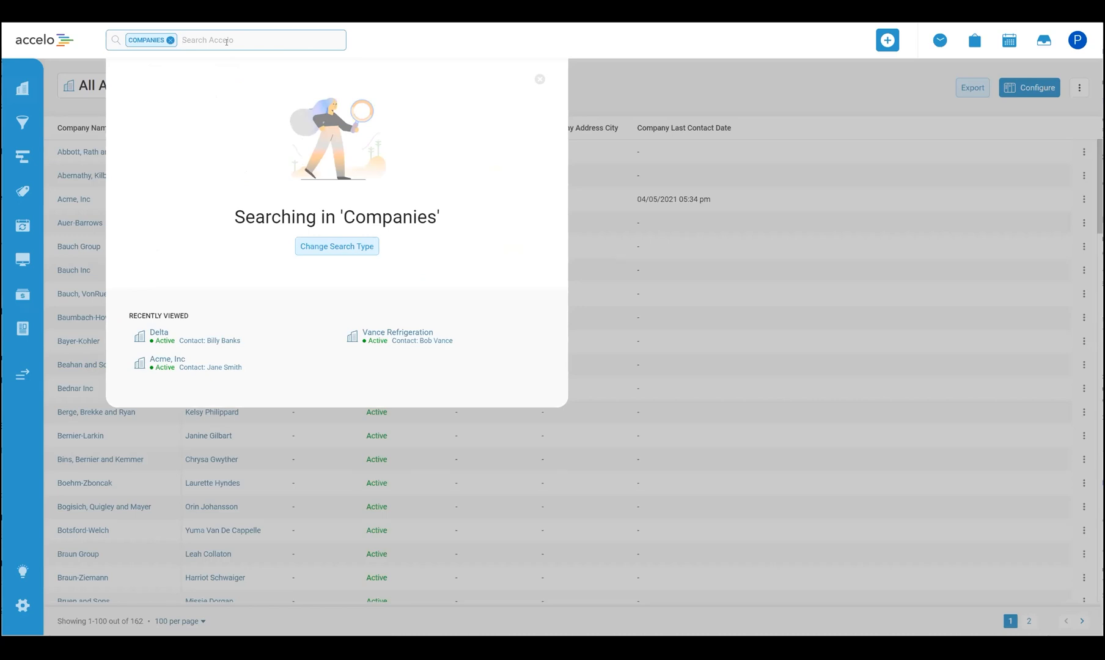
type("delta")
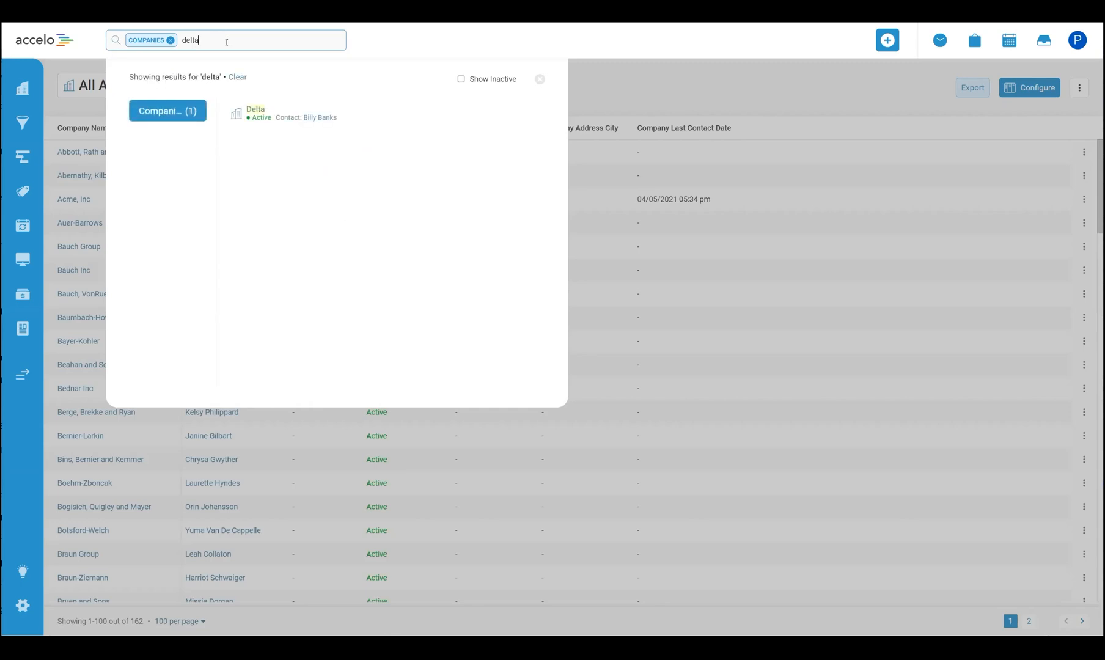
Clear the "delta" term from the company search and close the search window.
key("ctrl+a")
key("BackSpace")
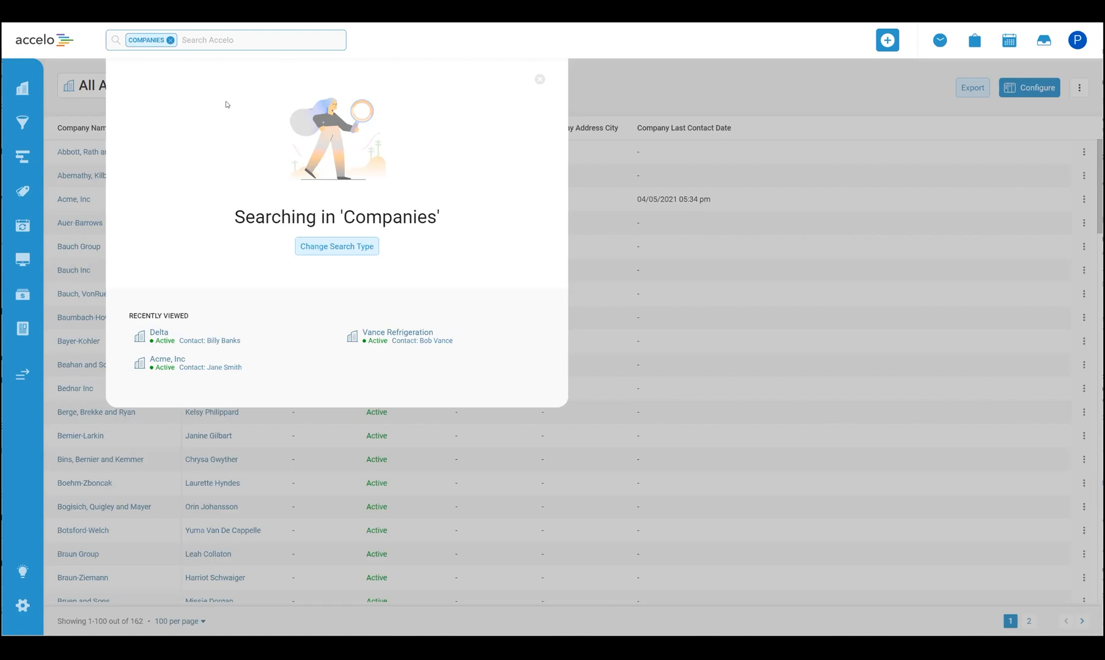
left_click(539, 79)
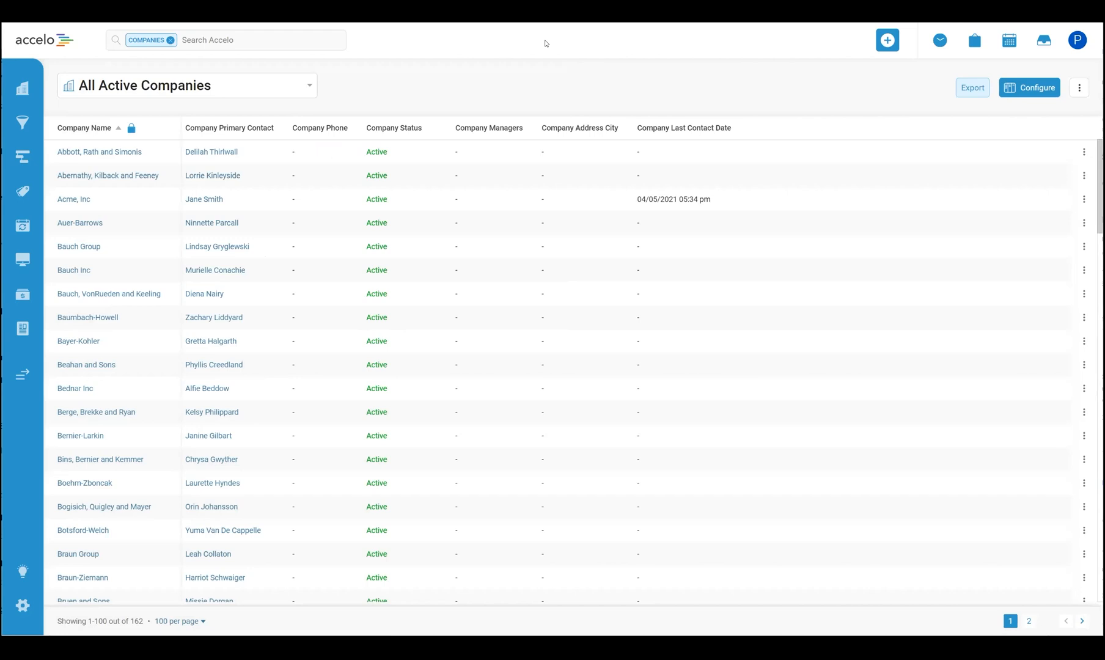
Search companies for "delta" straight from the All Active Companies list, and close the results.
key("slash")
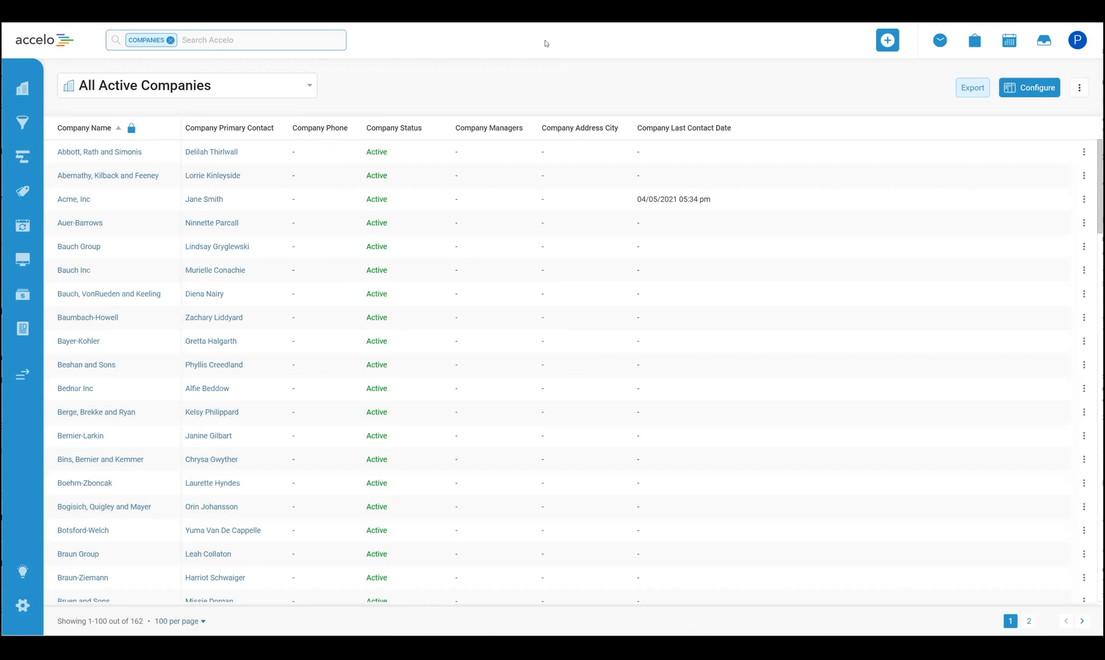
left_click(546, 44)
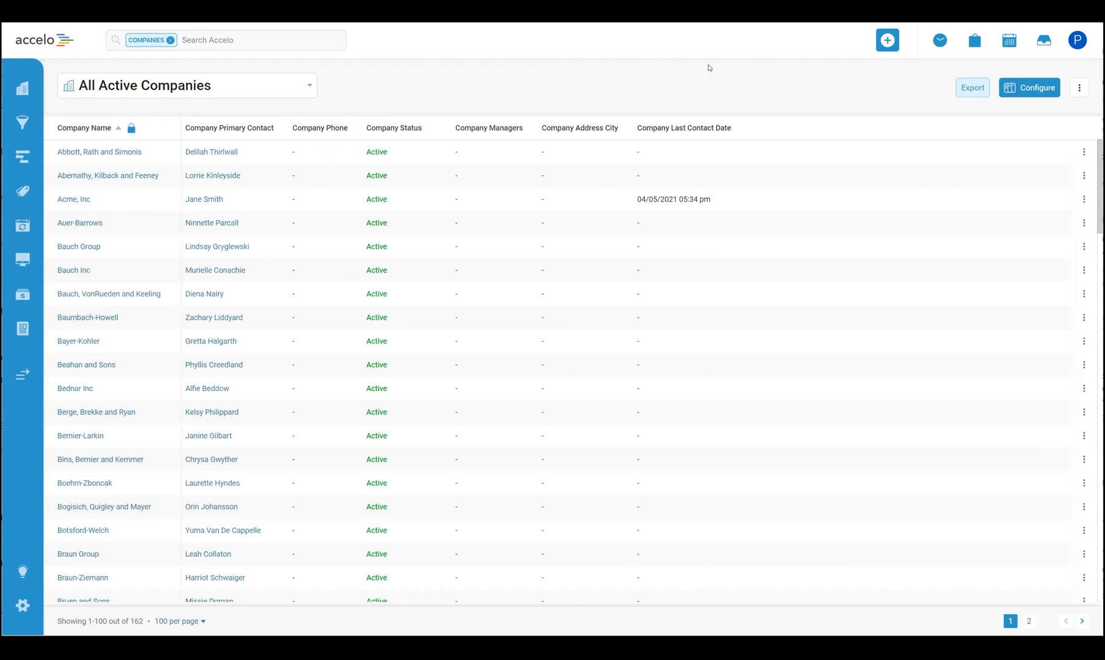
key("/")
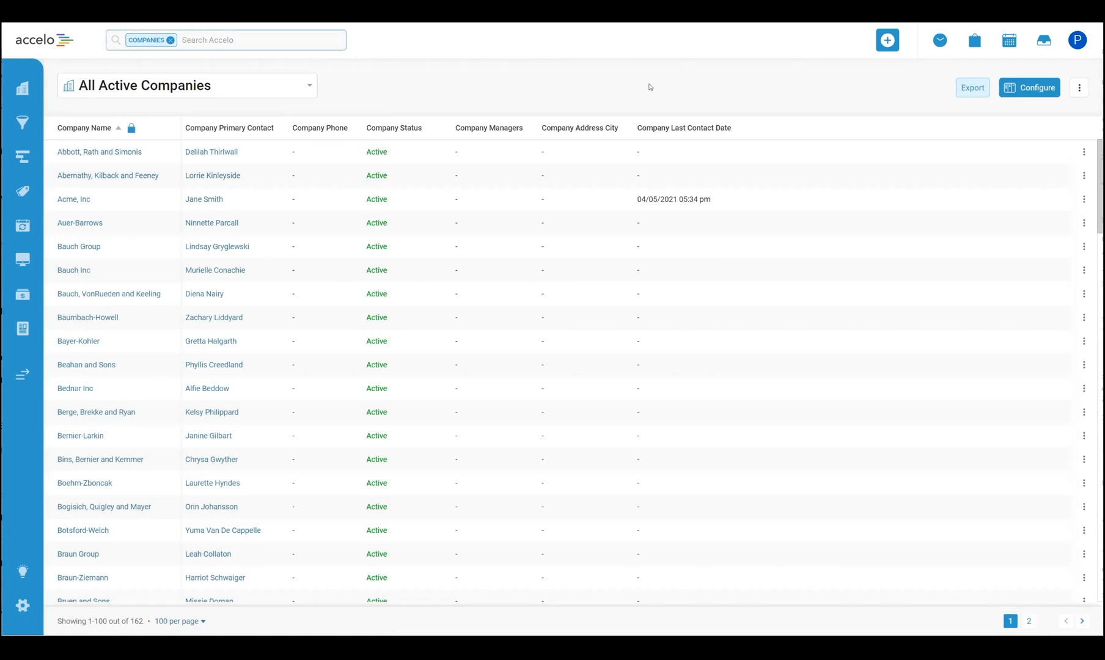
type("delta")
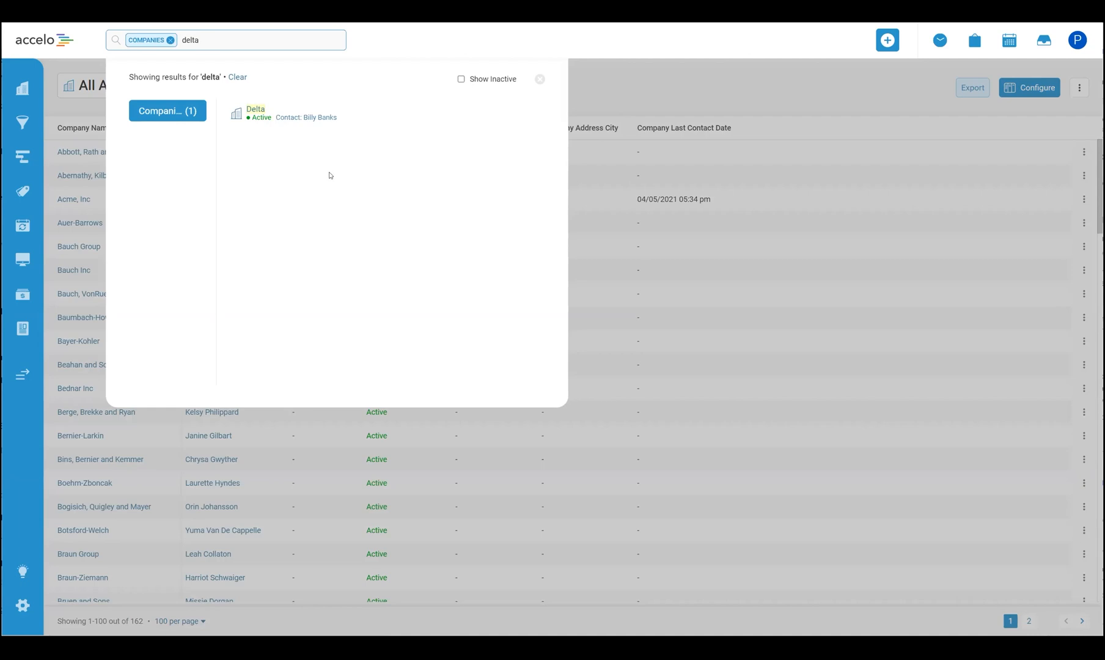
left_click(539, 78)
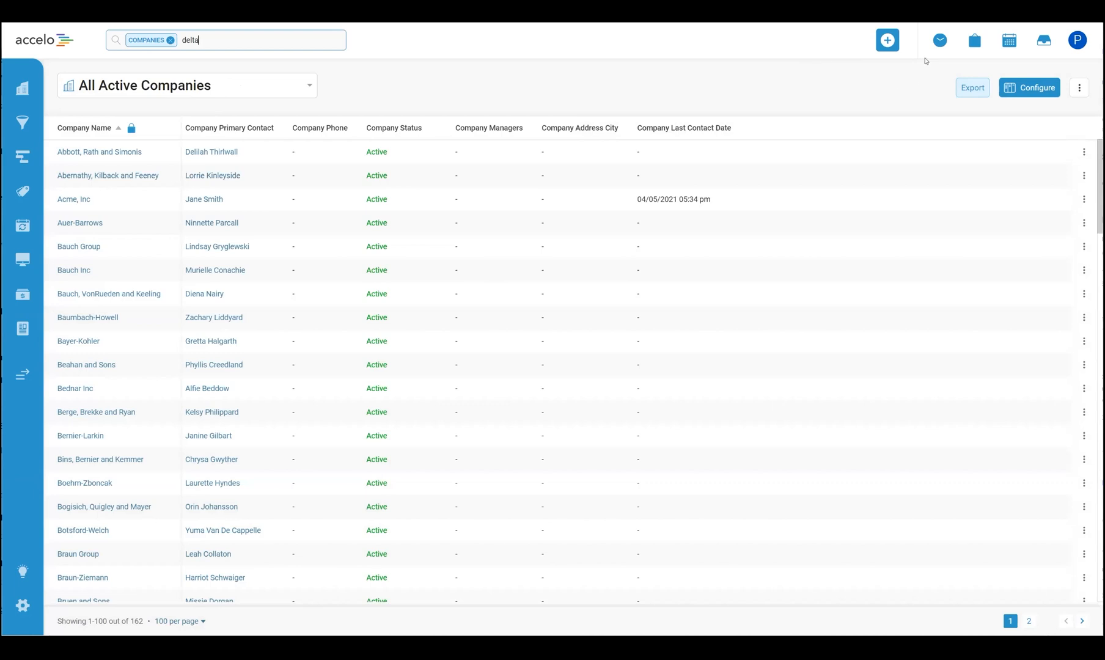
Look through the options offered for tasks, schedule, inbox and the user profile.
mouse_move(942, 42)
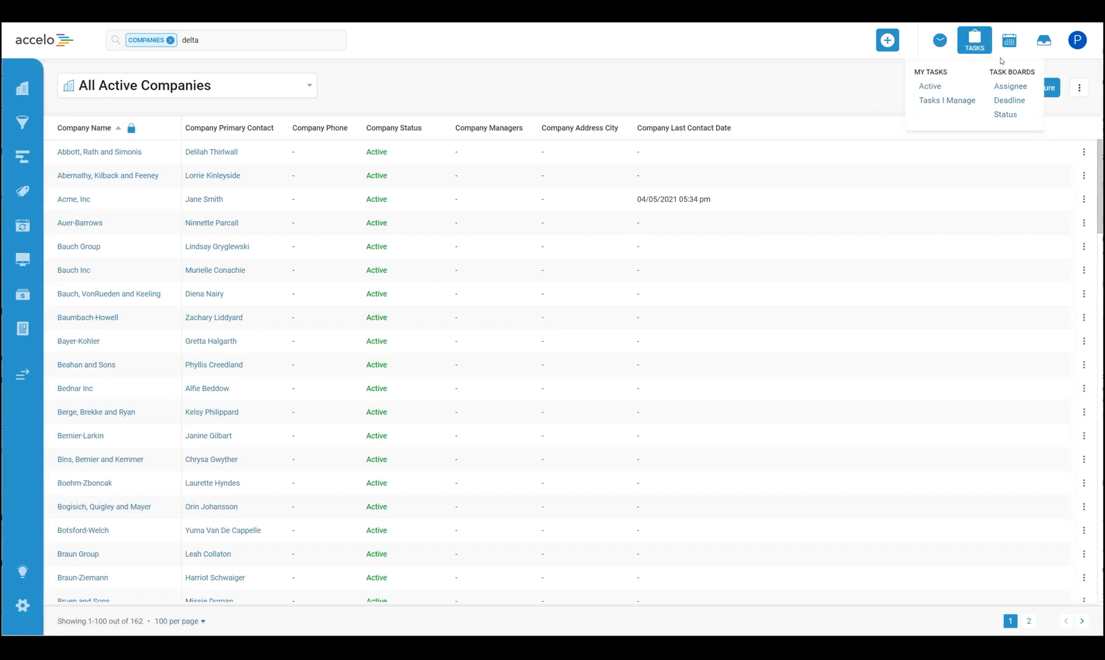
mouse_move(1002, 56)
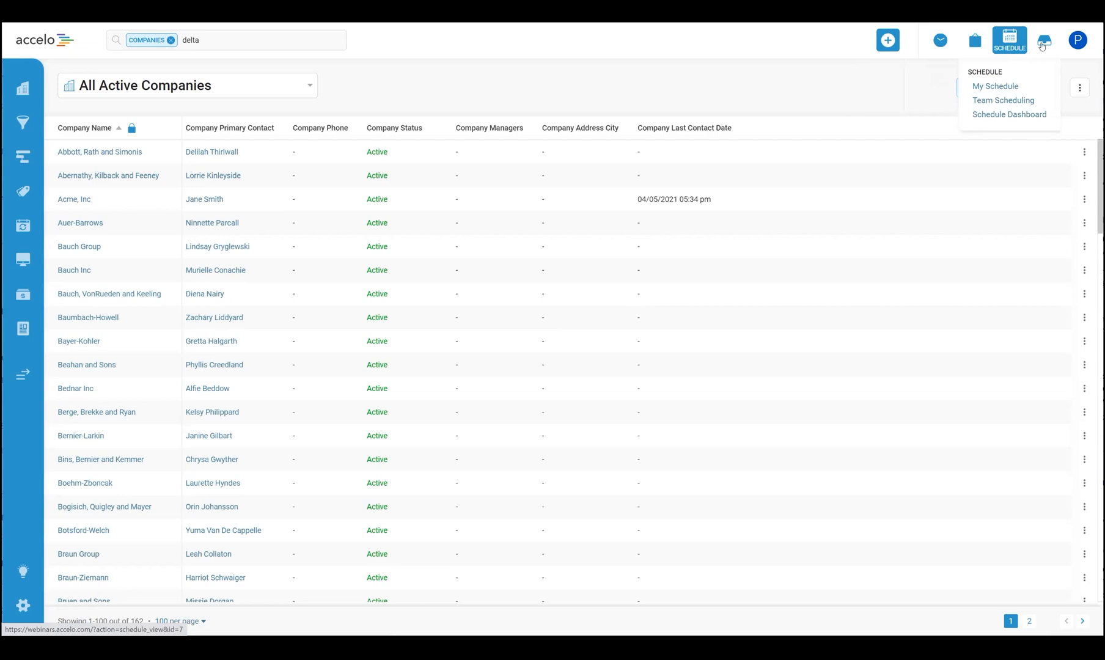
mouse_move(1043, 46)
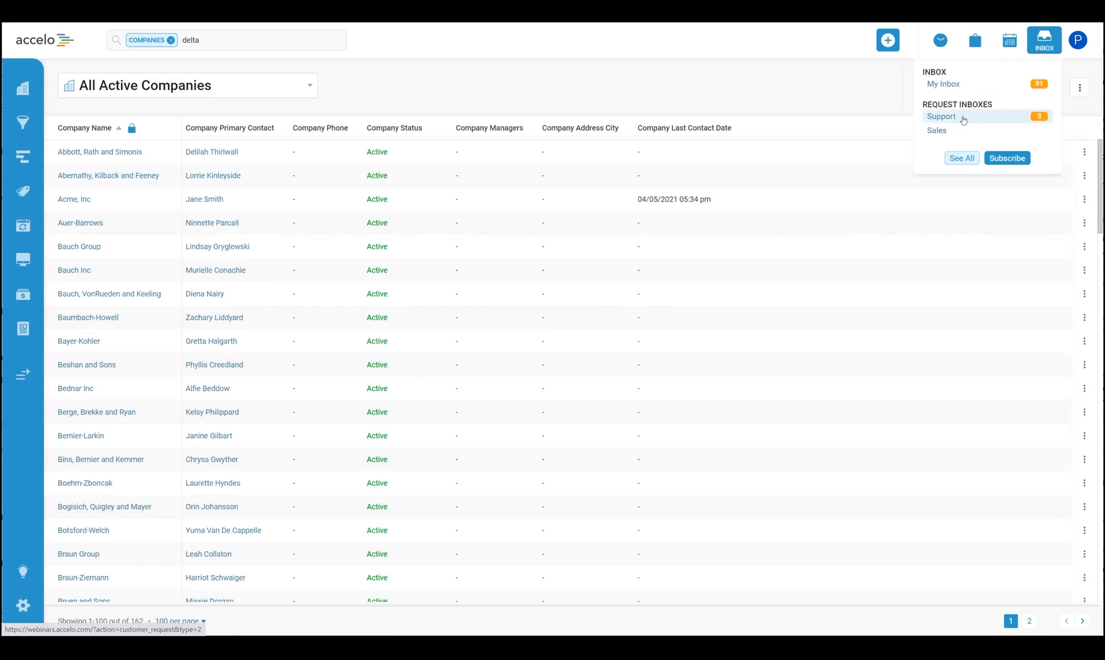
left_click(1075, 41)
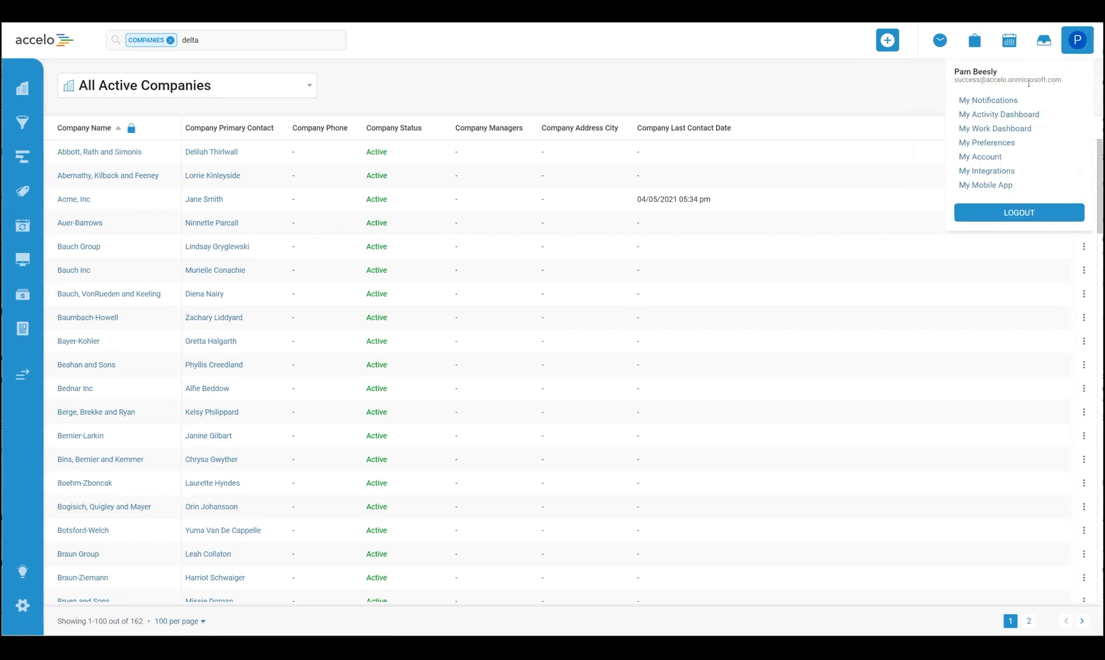
left_click(1003, 143)
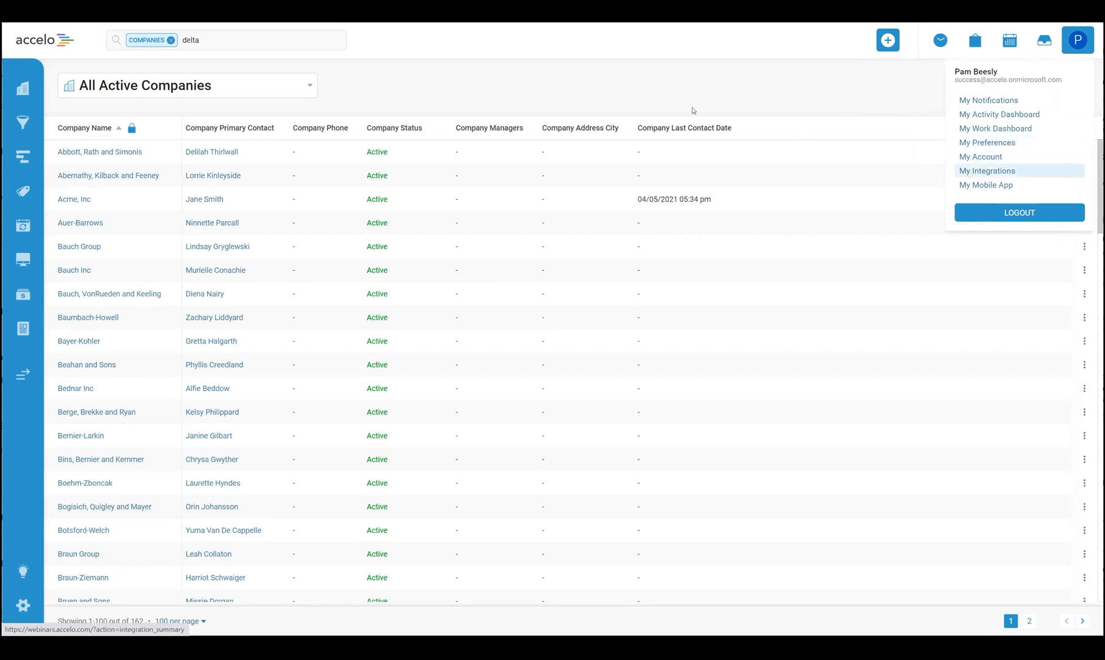
left_click(616, 94)
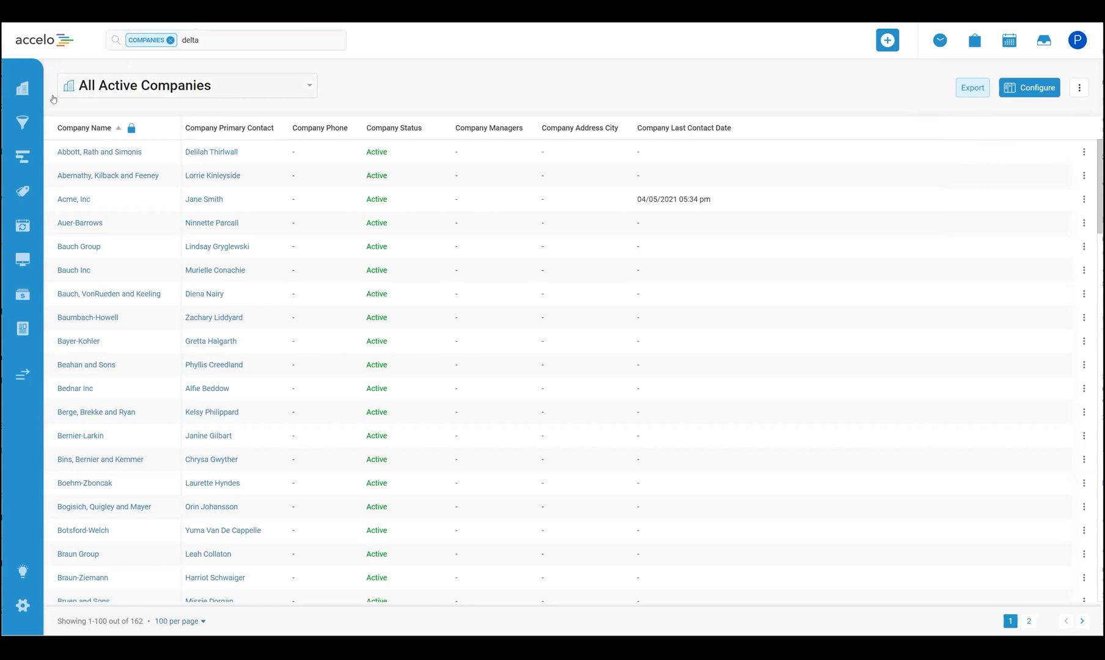
Examine the shared lists, recently viewed records and shortcuts of the Companies and Tickets modules, ending on Companies.
left_click(23, 86)
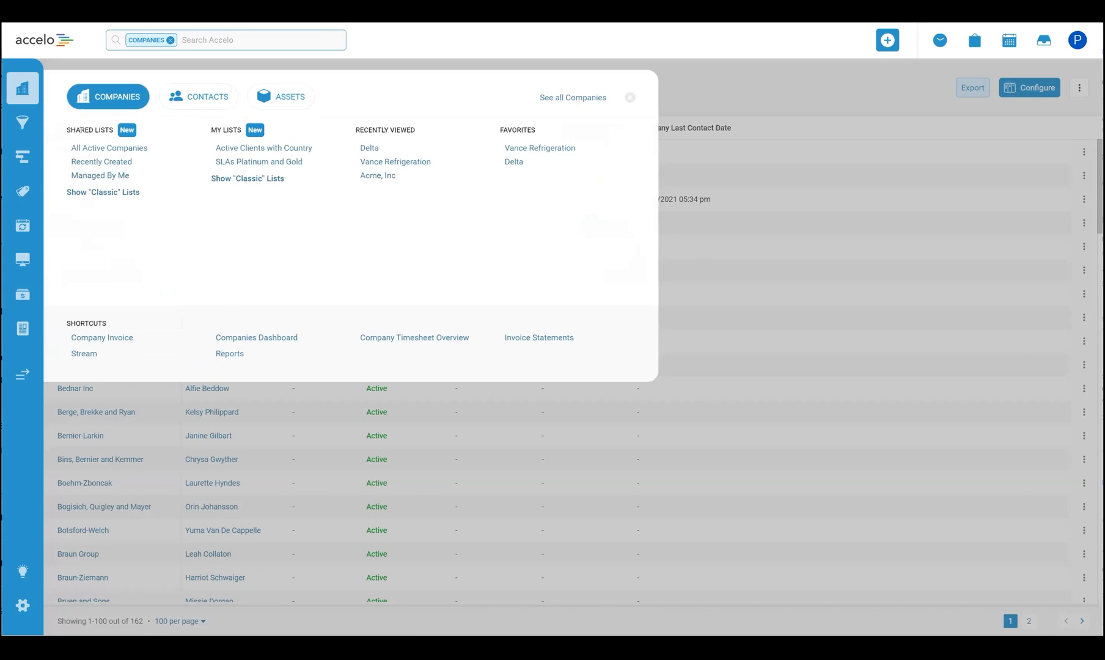
left_click_drag(76, 130, 109, 130)
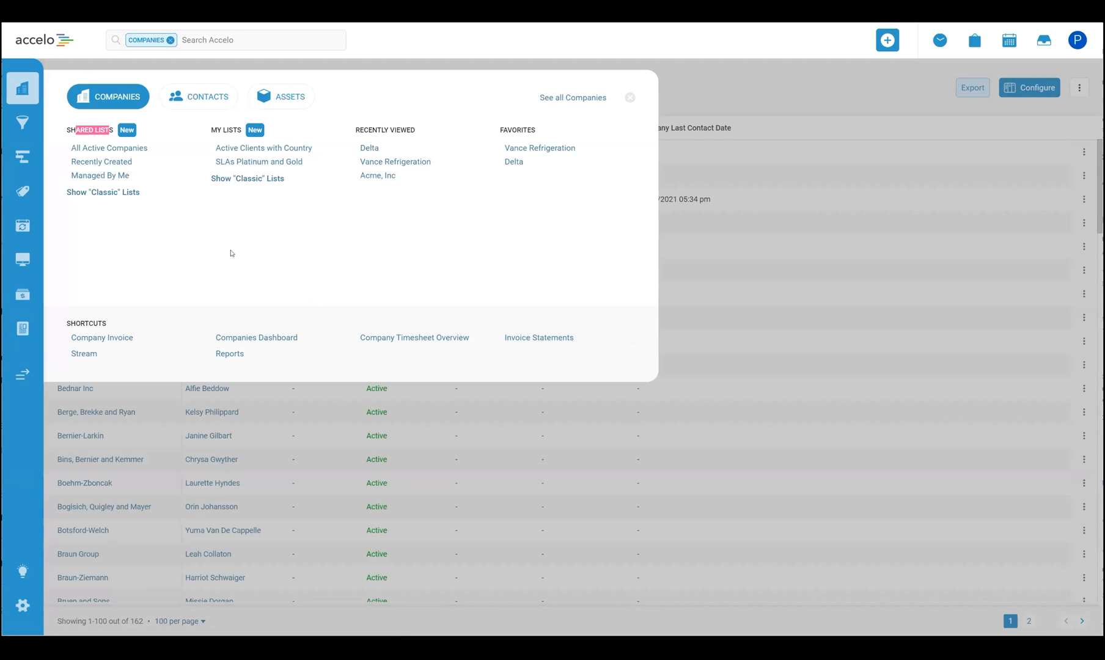
left_click(19, 197)
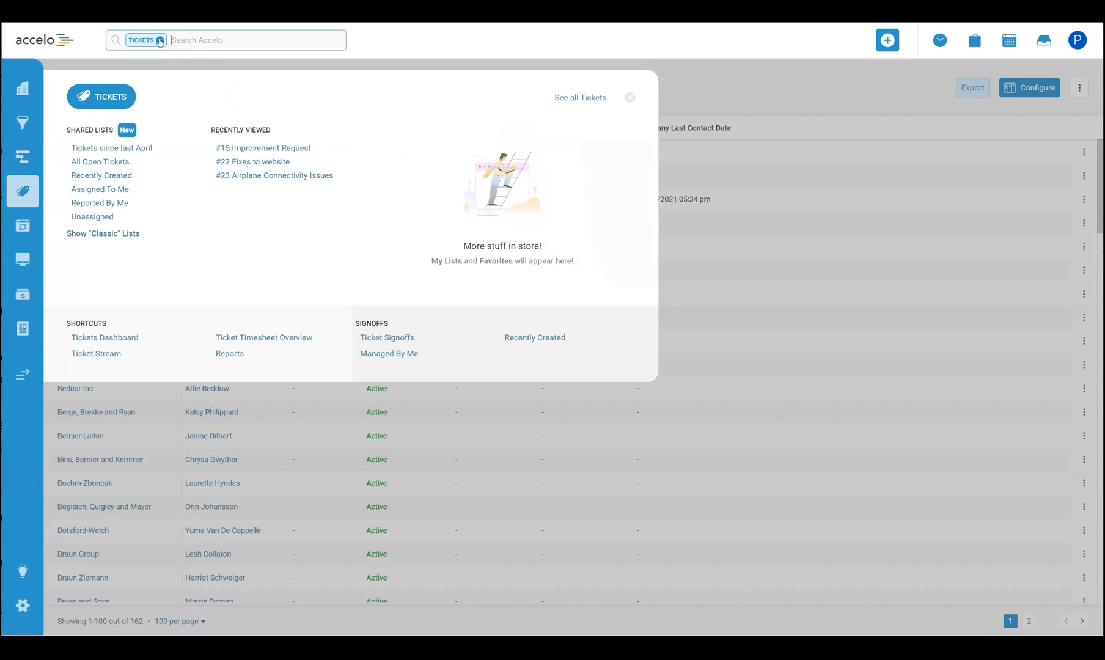
left_click(19, 92)
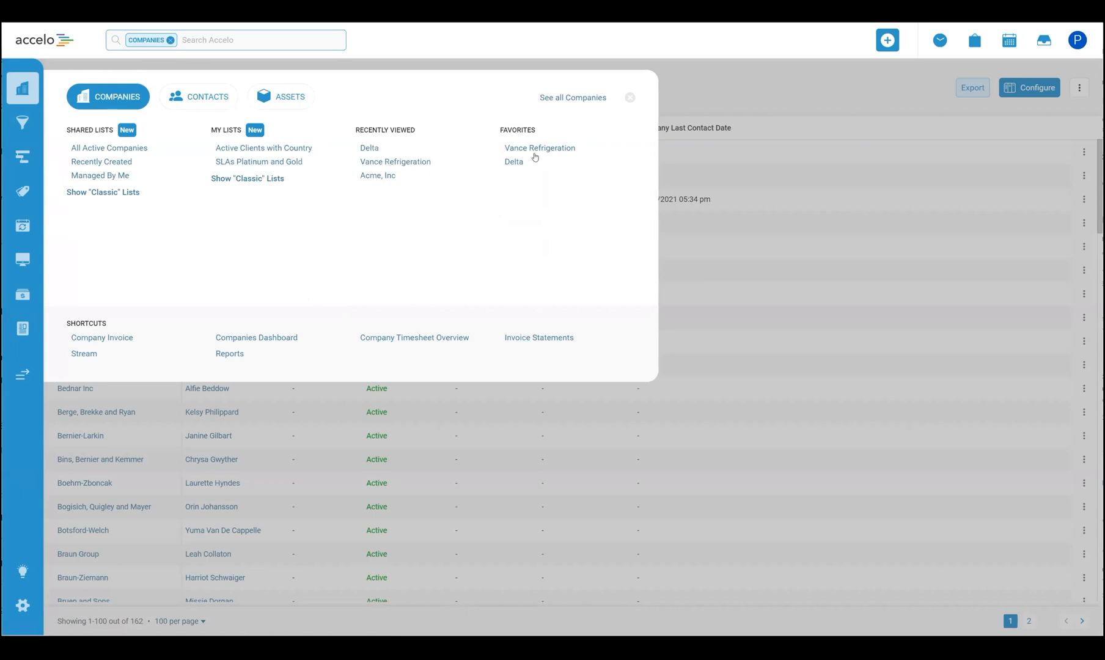
View the Contacts and Assets sections of the Companies module overview, and return to its Companies section.
left_click(196, 108)
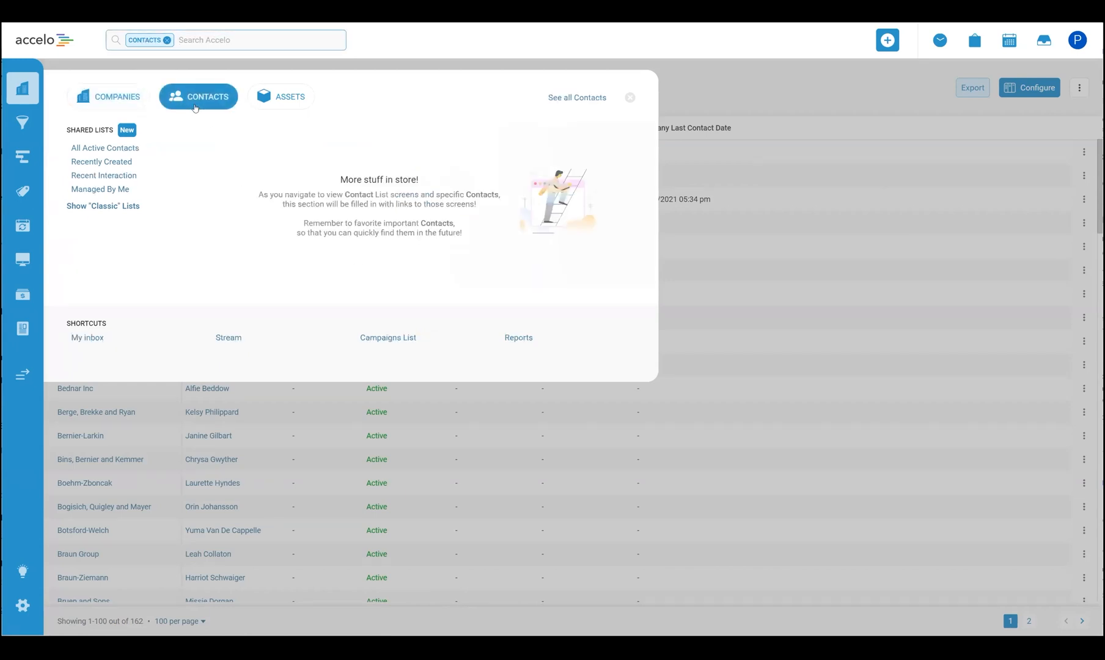
left_click(276, 108)
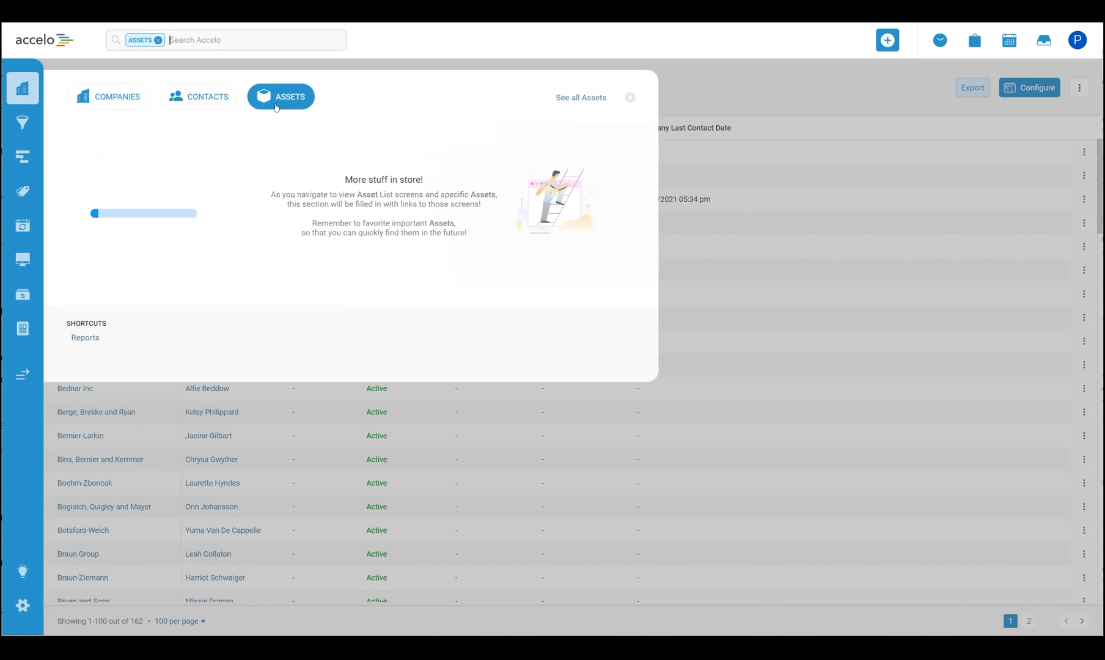
left_click(118, 96)
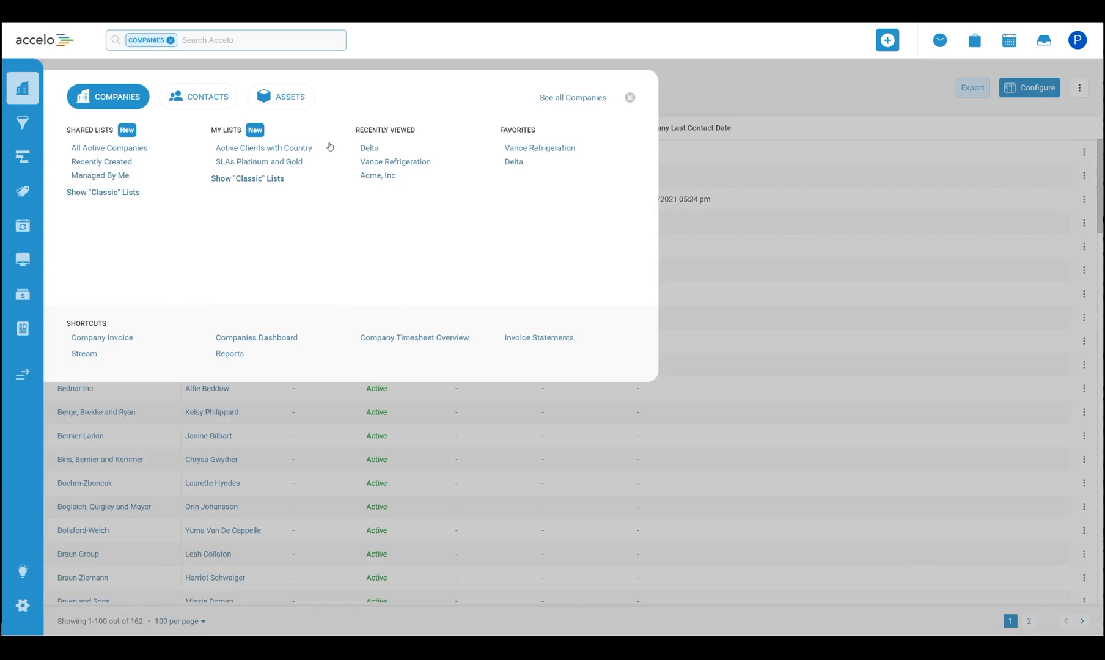
Expand the navigation sidebar to show the module names, and close the Companies module overview.
left_click(17, 99)
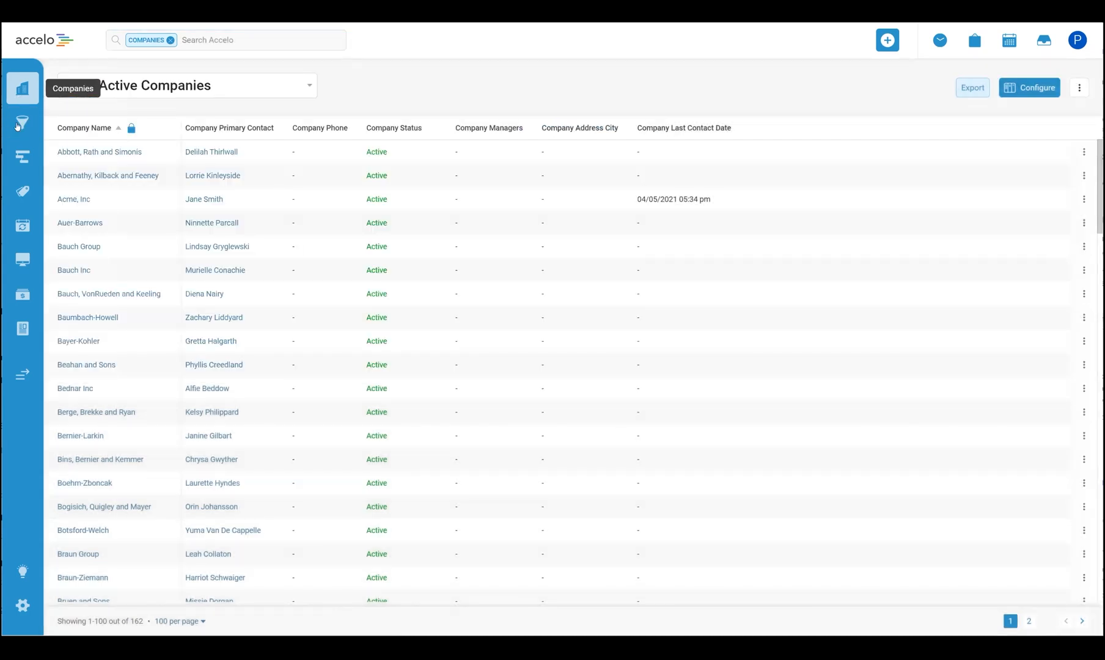
left_click(25, 92)
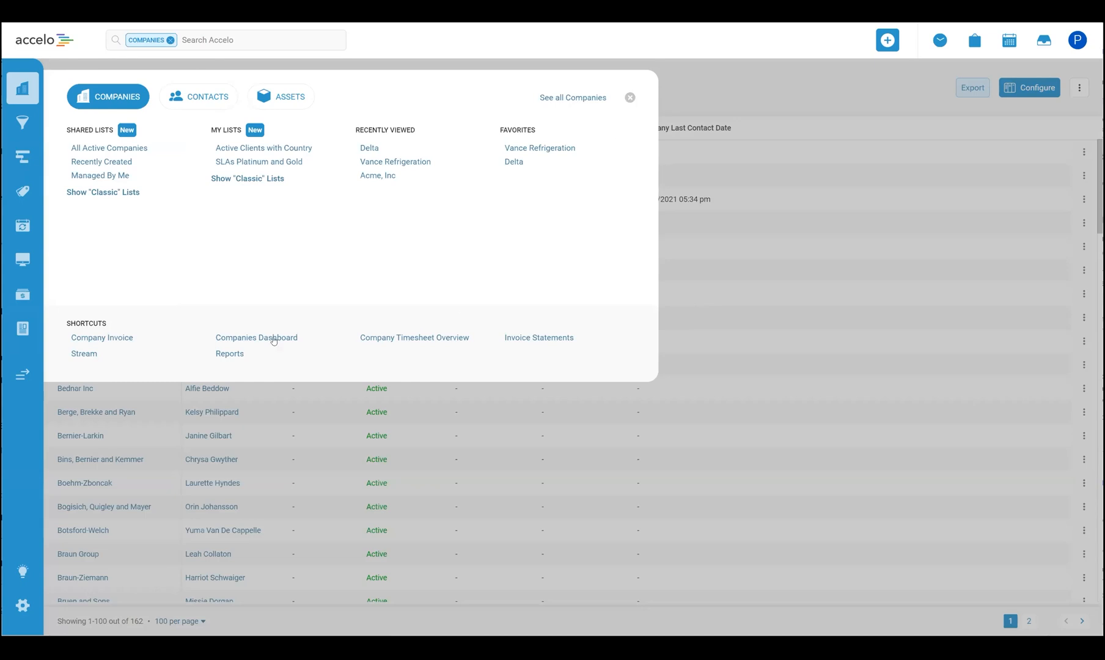
left_click(25, 376)
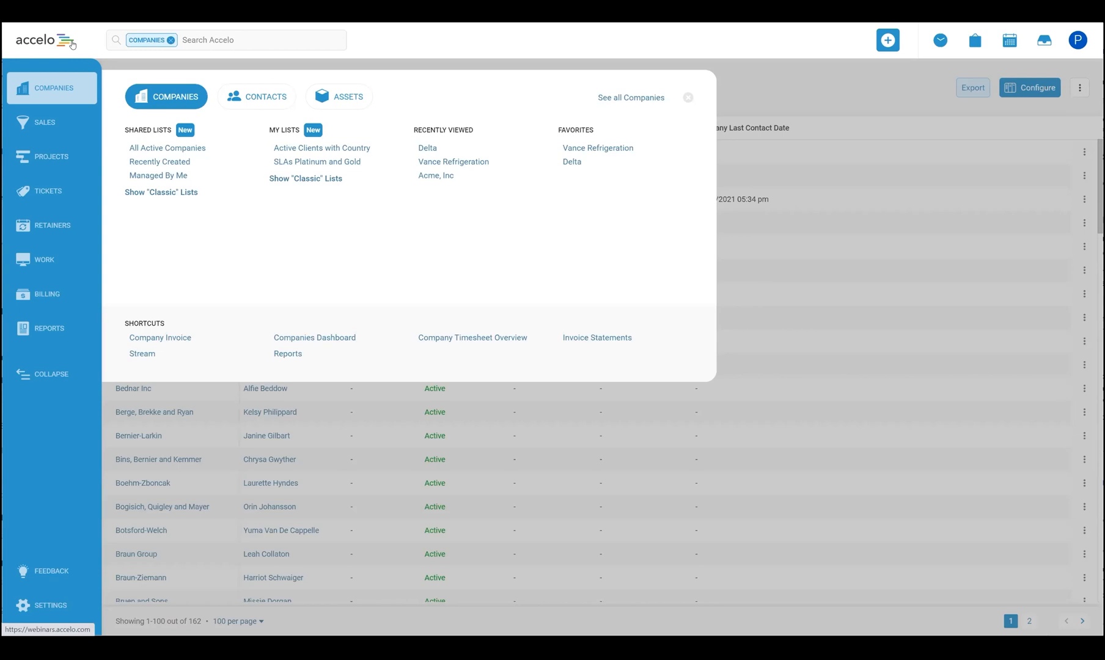
left_click(687, 97)
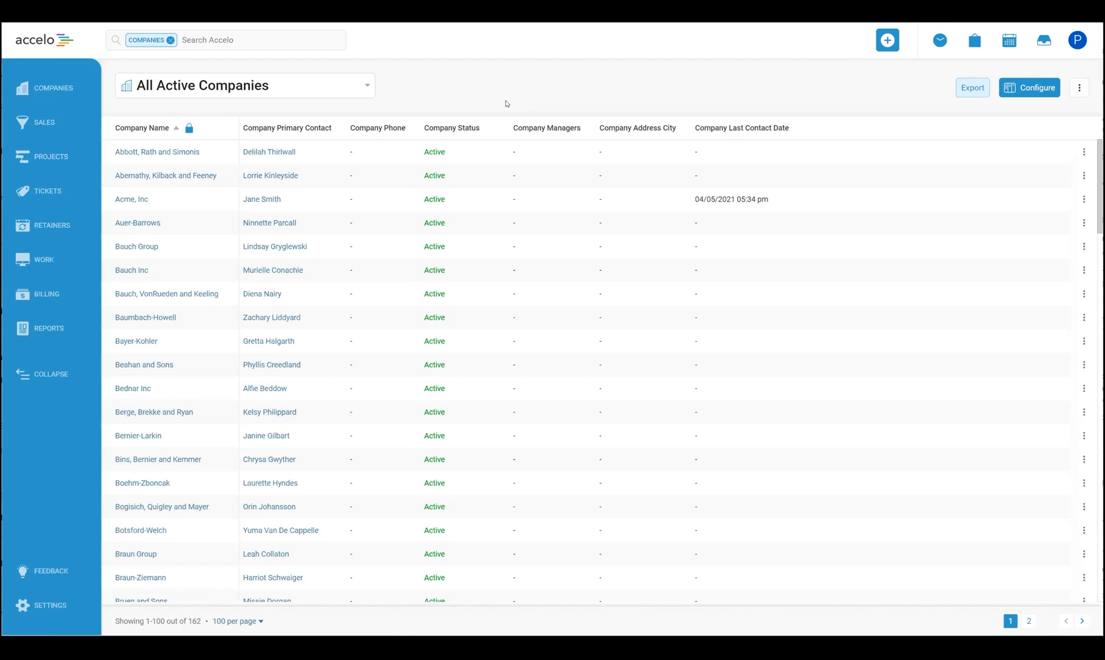
Open the configuration of the All Active Companies list and examine its available filters, including a filter search for "divi".
left_click(1010, 93)
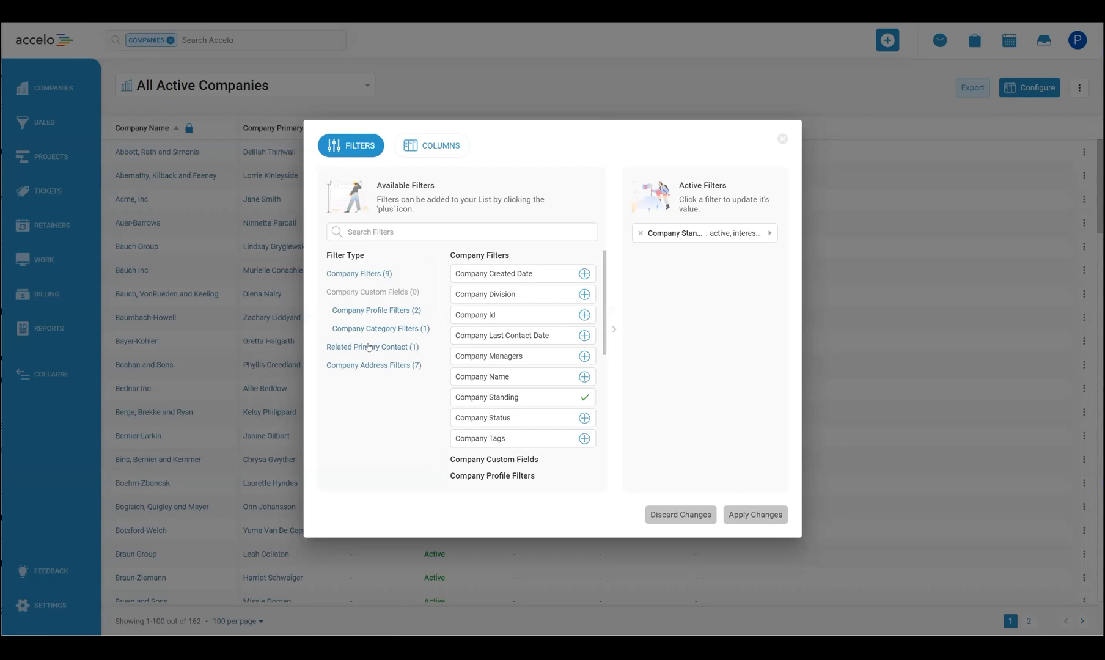
left_click(373, 234)
type("divi")
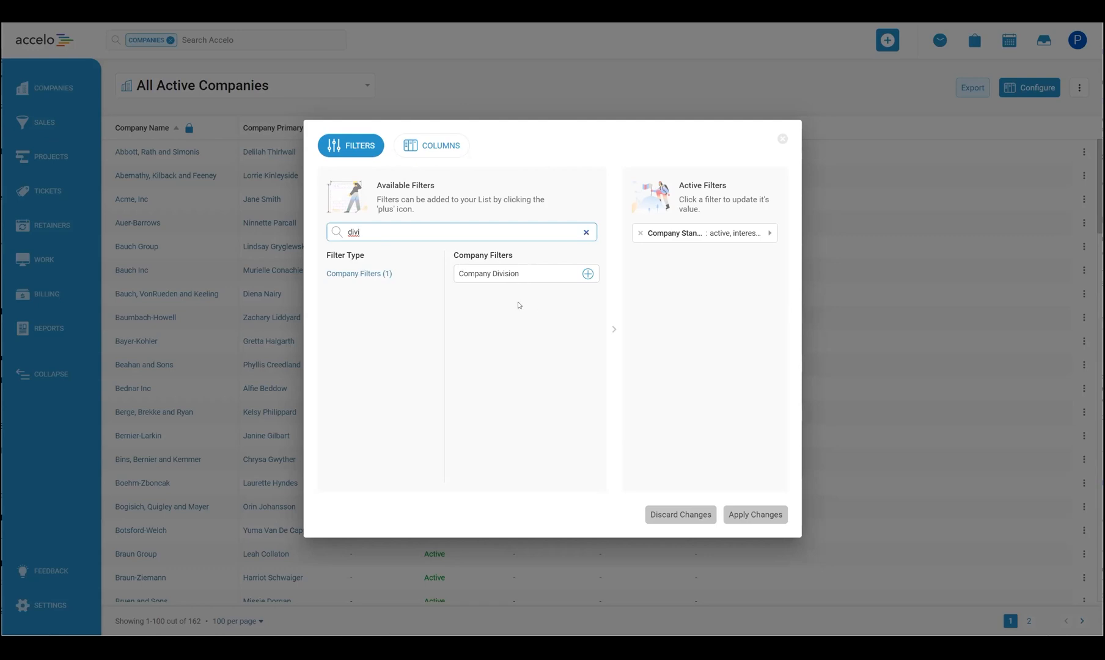
left_click(587, 232)
scroll(527, 318, "down", 2)
scroll(528, 318, "down", 3)
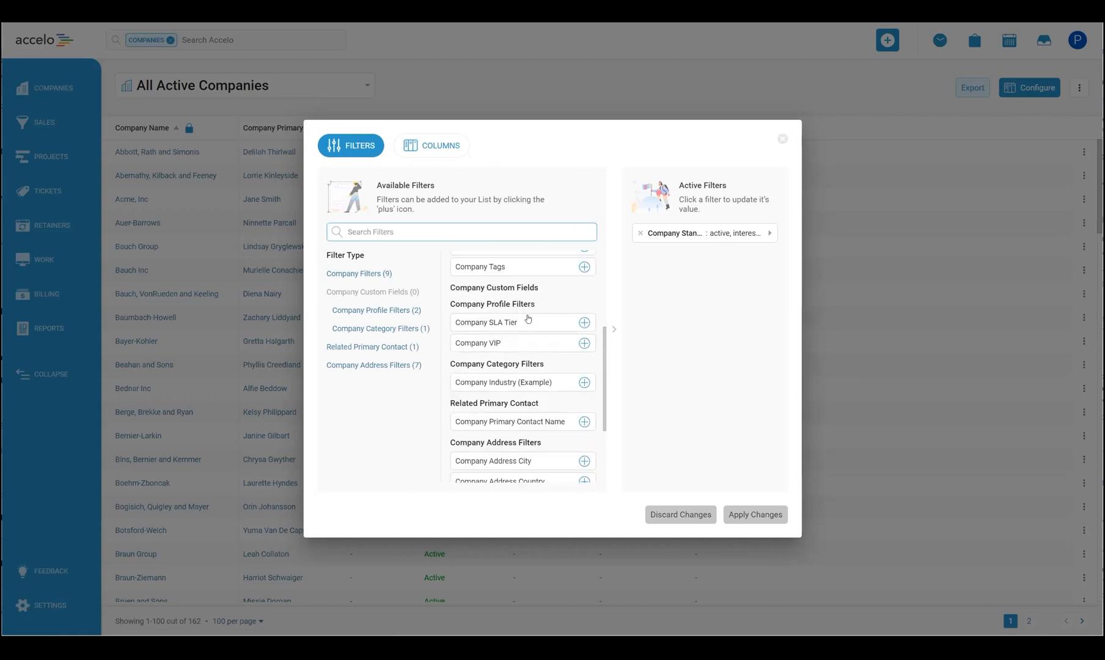
scroll(528, 319, "up", 2)
scroll(528, 318, "up", 3)
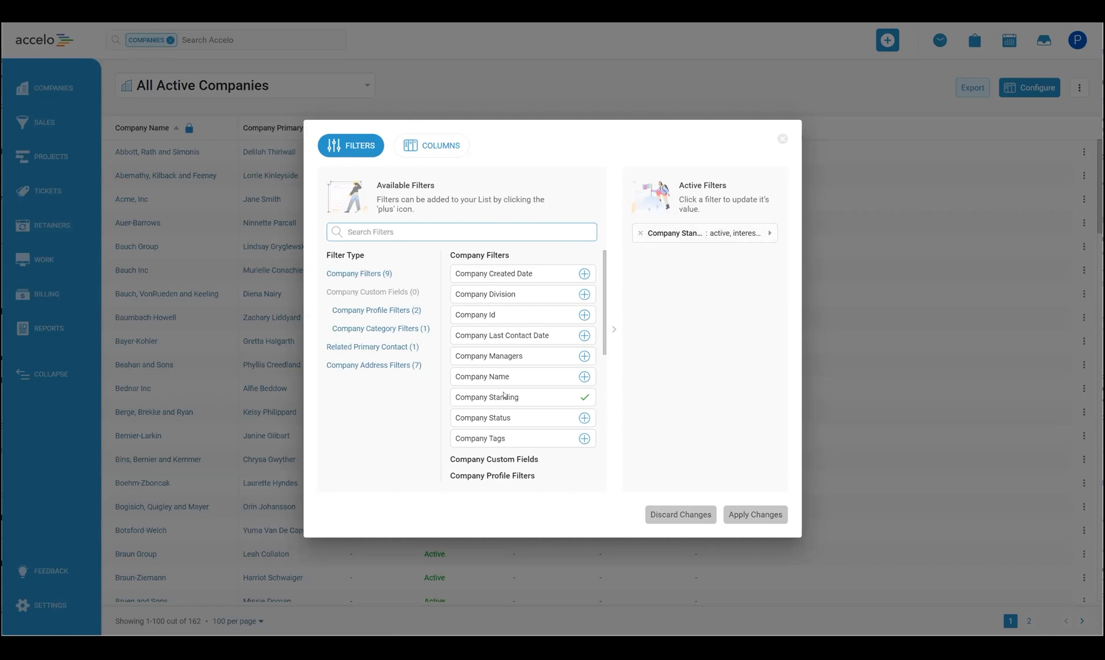
Apply a Company Last Contact Date filter with a Past value of 1 to the companies list, and reset the applied list changes.
left_click(585, 338)
left_click(707, 229)
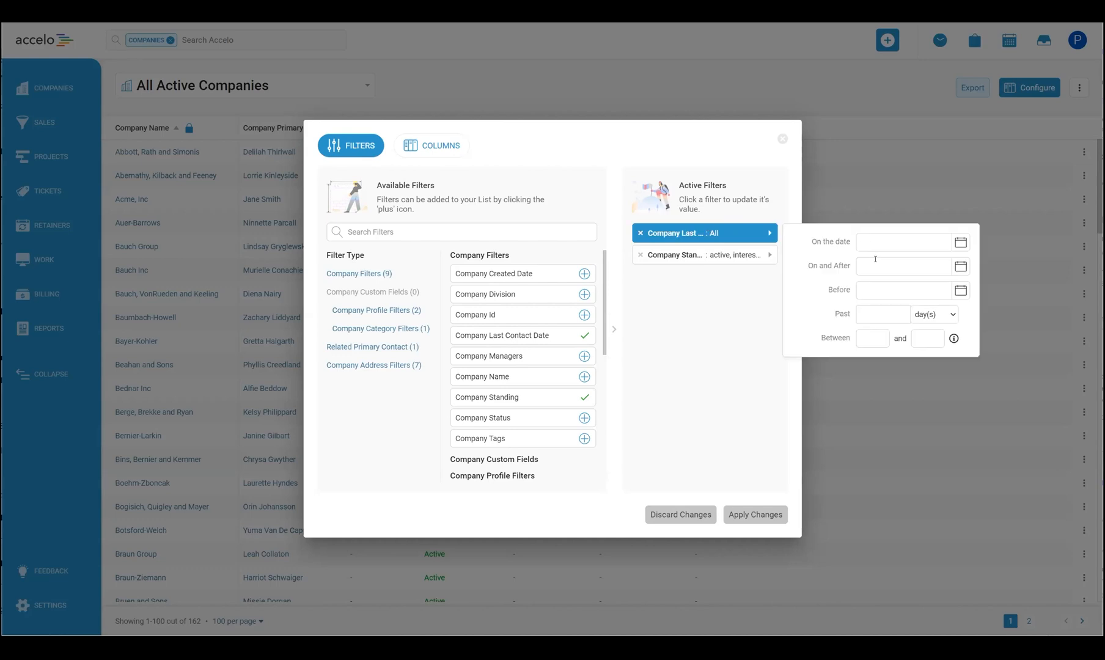
left_click(880, 316)
type("1")
left_click(928, 320)
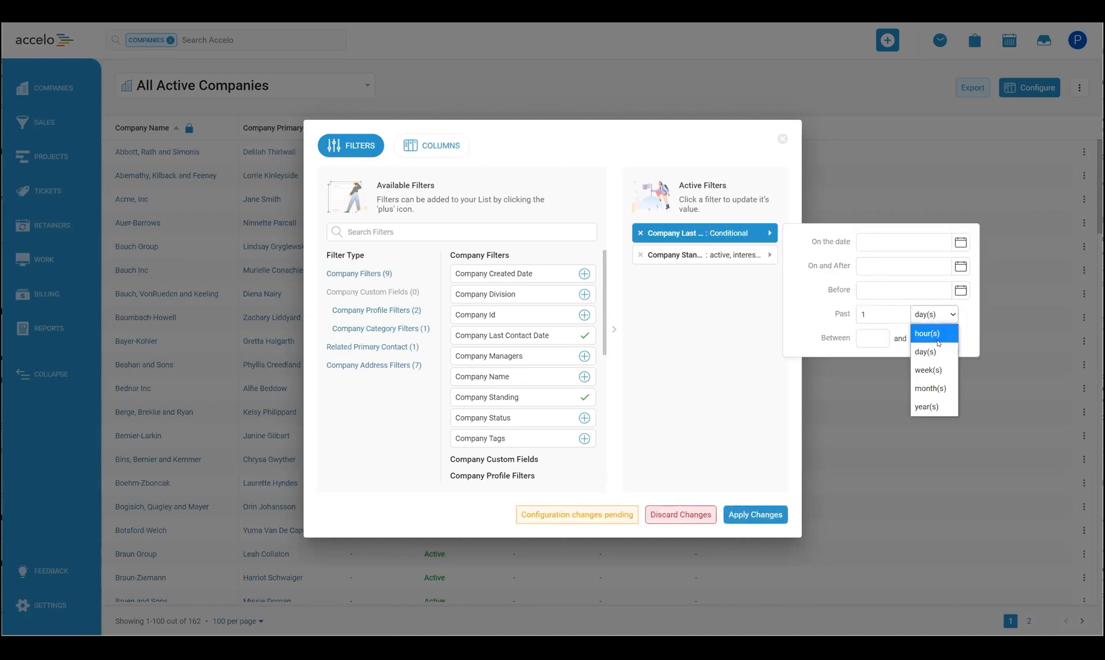
left_click(676, 346)
left_click(675, 346)
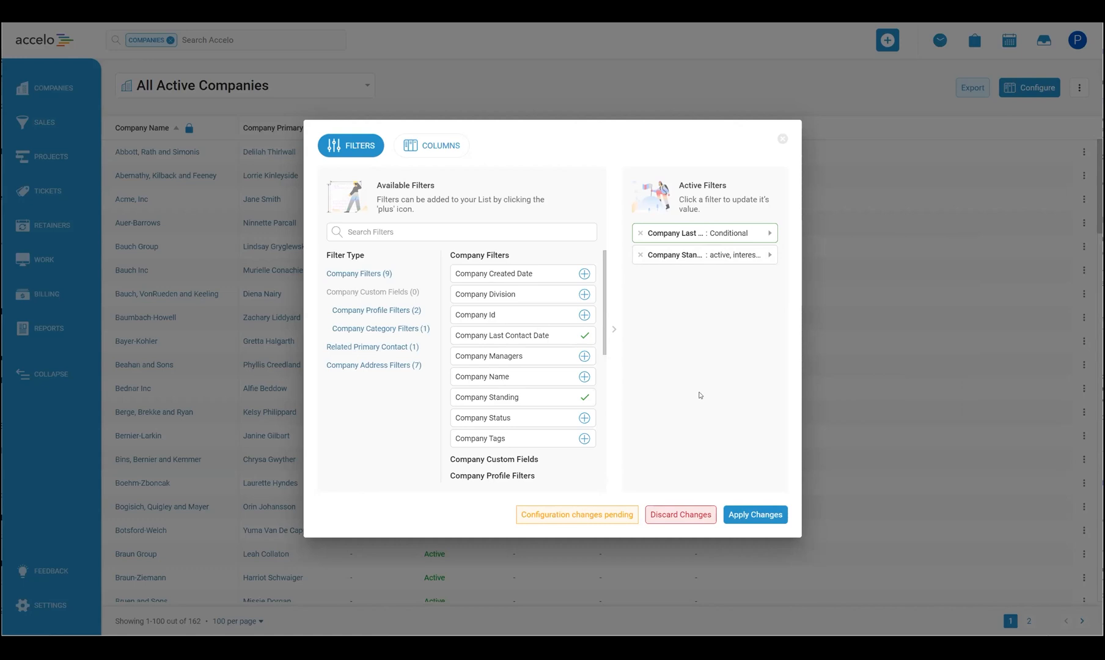
left_click(755, 515)
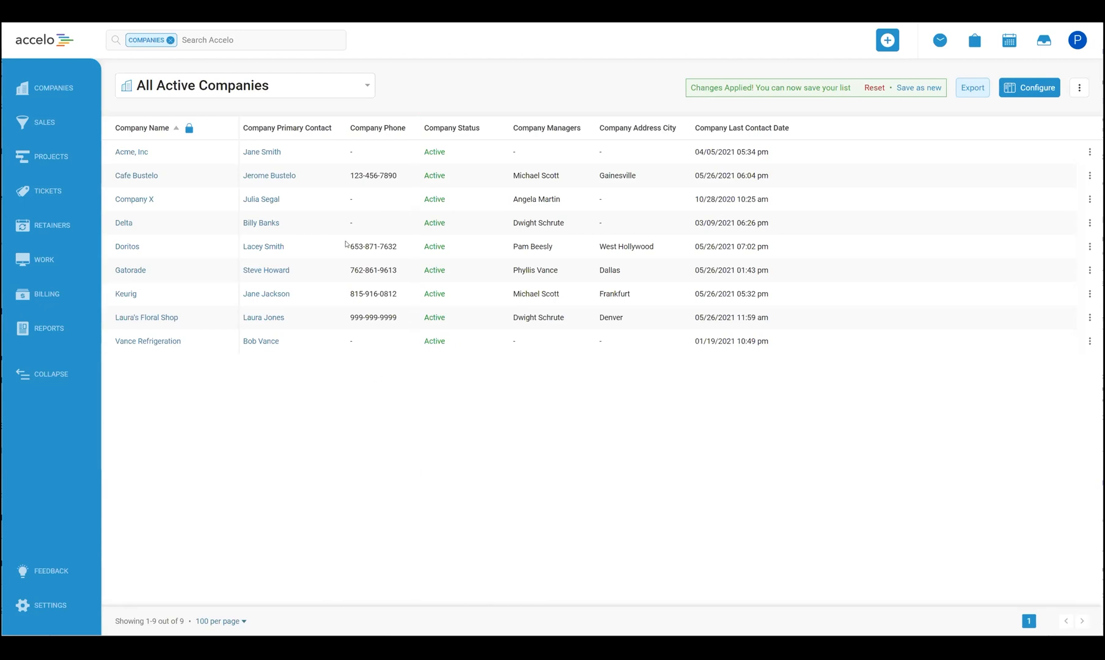
left_click(868, 89)
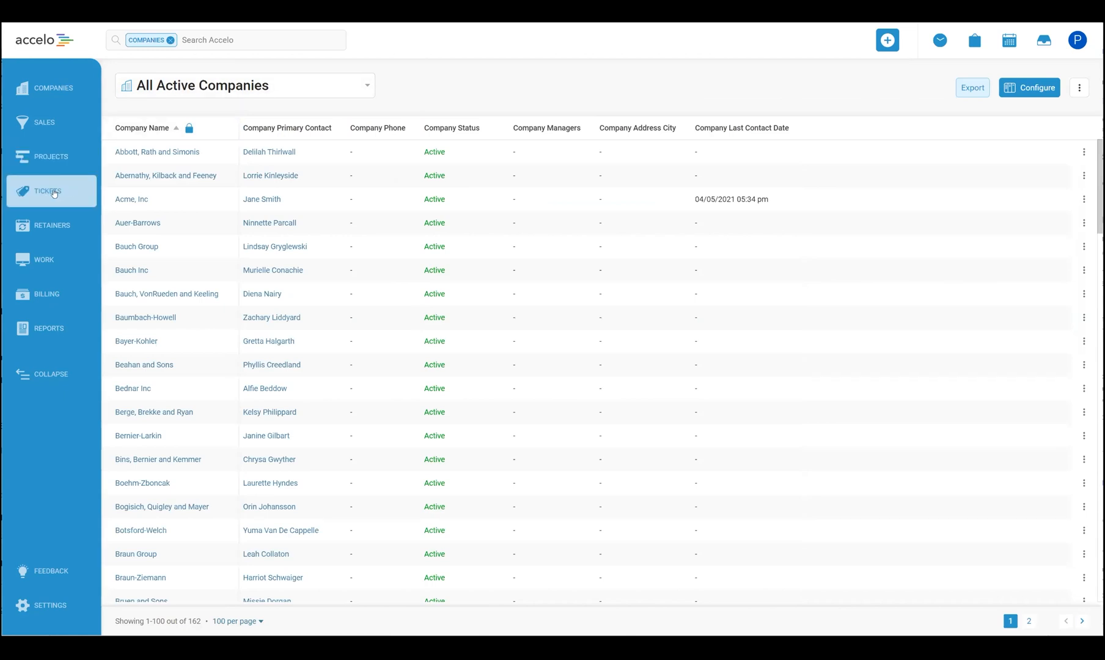
Open the full Tickets list from the Tickets module overview and open the list's configuration.
left_click(54, 193)
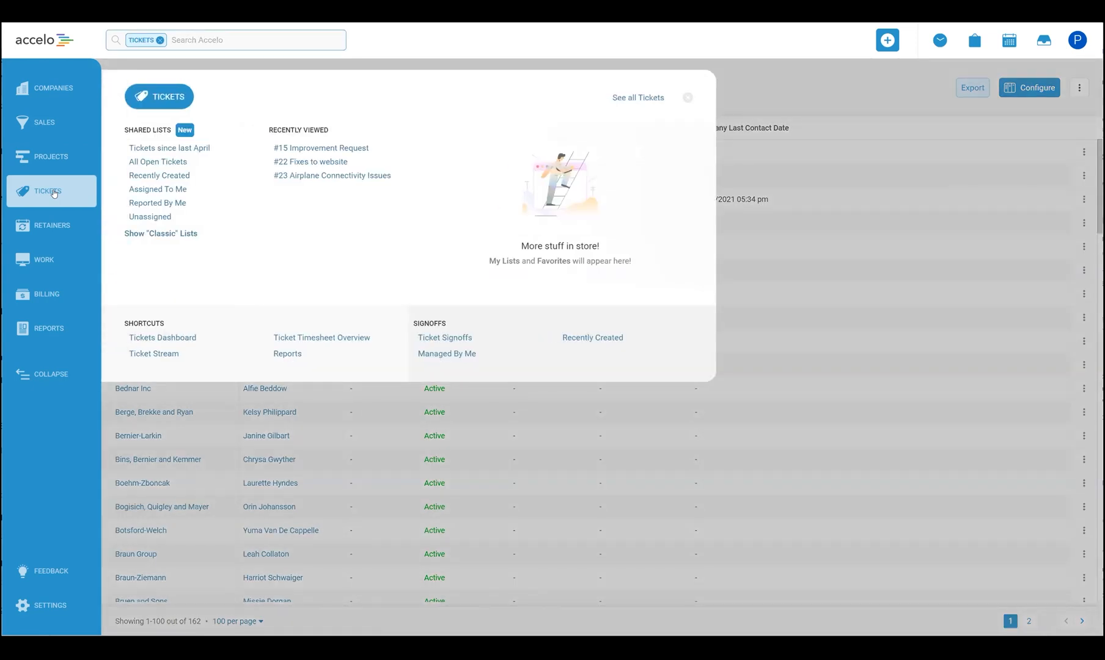
left_click(634, 99)
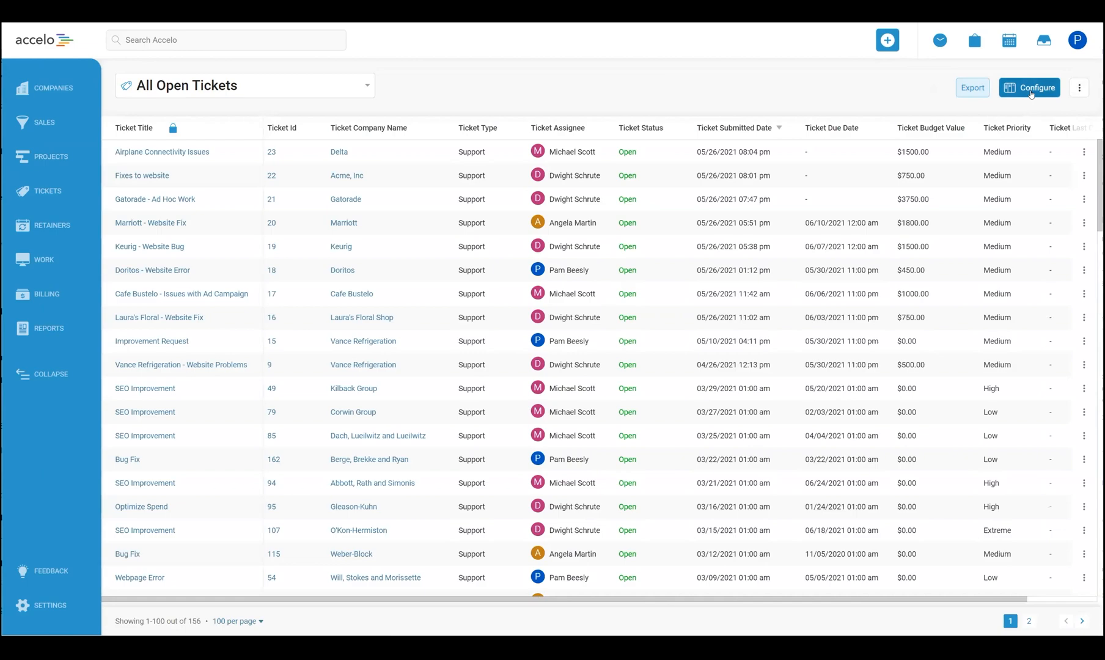
left_click(1031, 92)
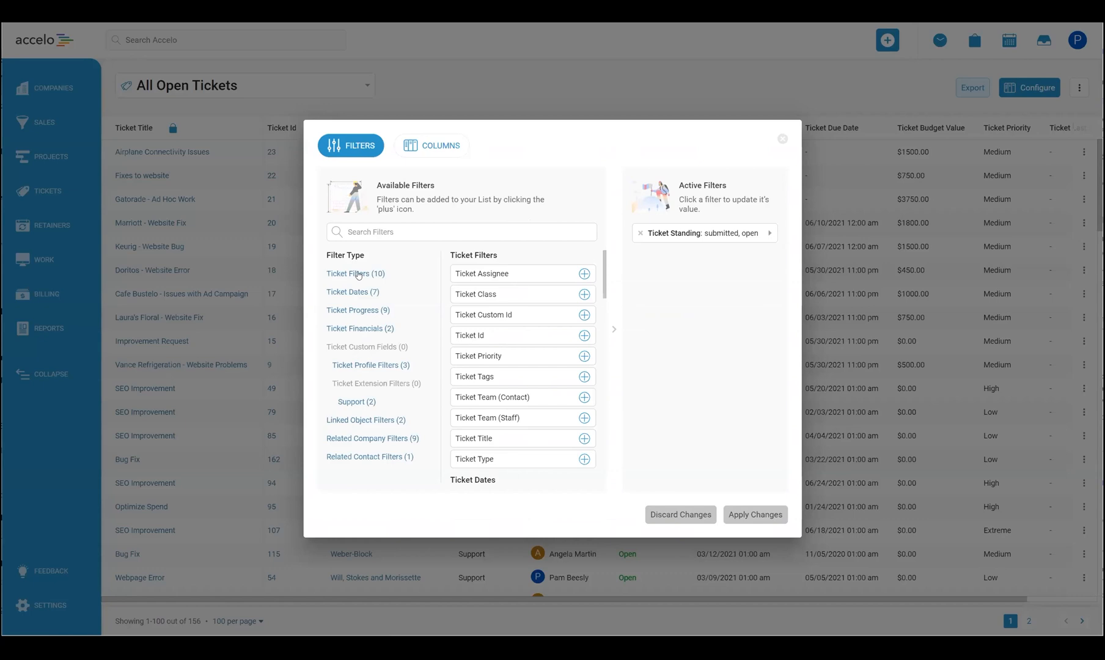
Examine the available ticket filters, from the ticket dates, progress and financials groups through to the linked object and related company filters.
scroll(521, 345, "down", 1)
scroll(506, 349, "down", 4)
scroll(506, 348, "down", 1)
scroll(506, 348, "down", 4)
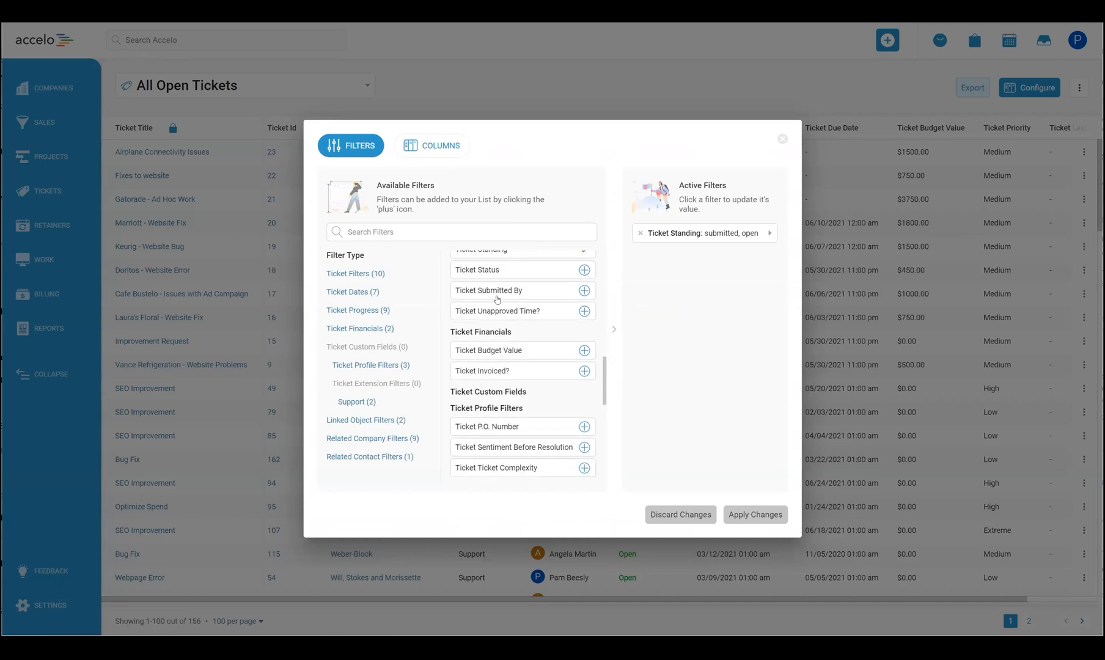
scroll(498, 299, "down", 1)
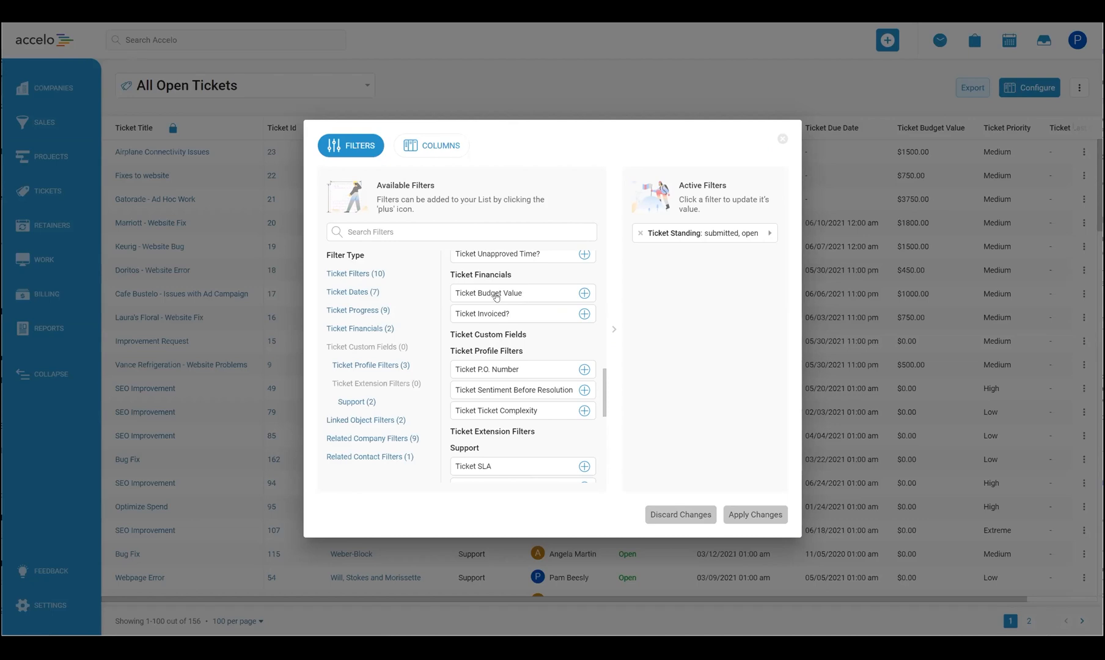
scroll(523, 346, "down", 1)
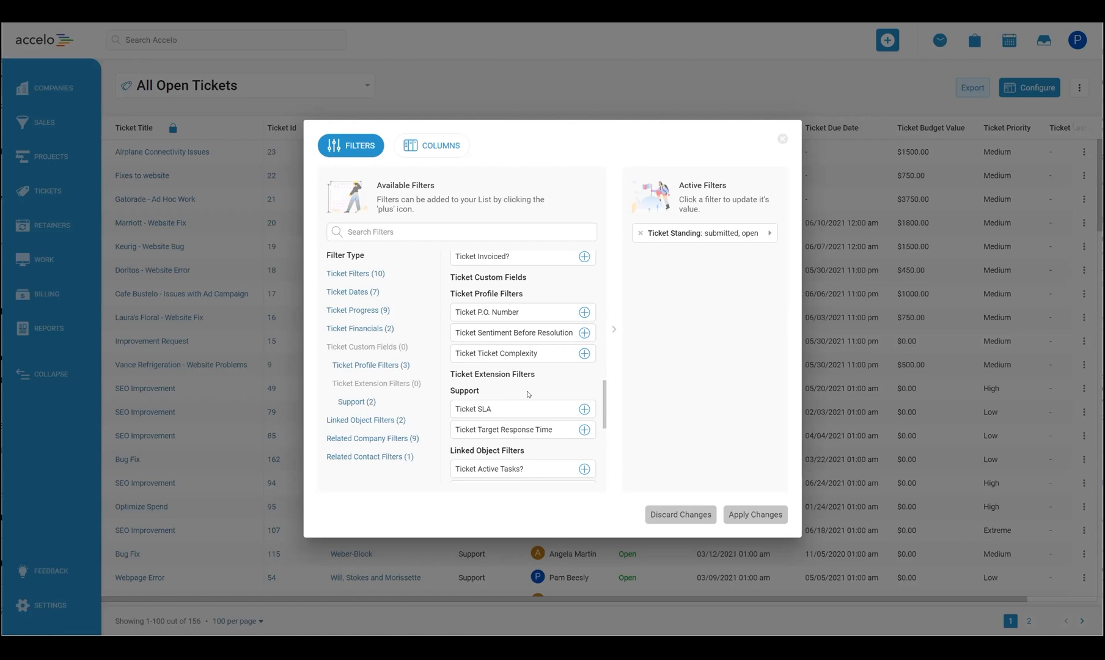
scroll(532, 355, "down", 2)
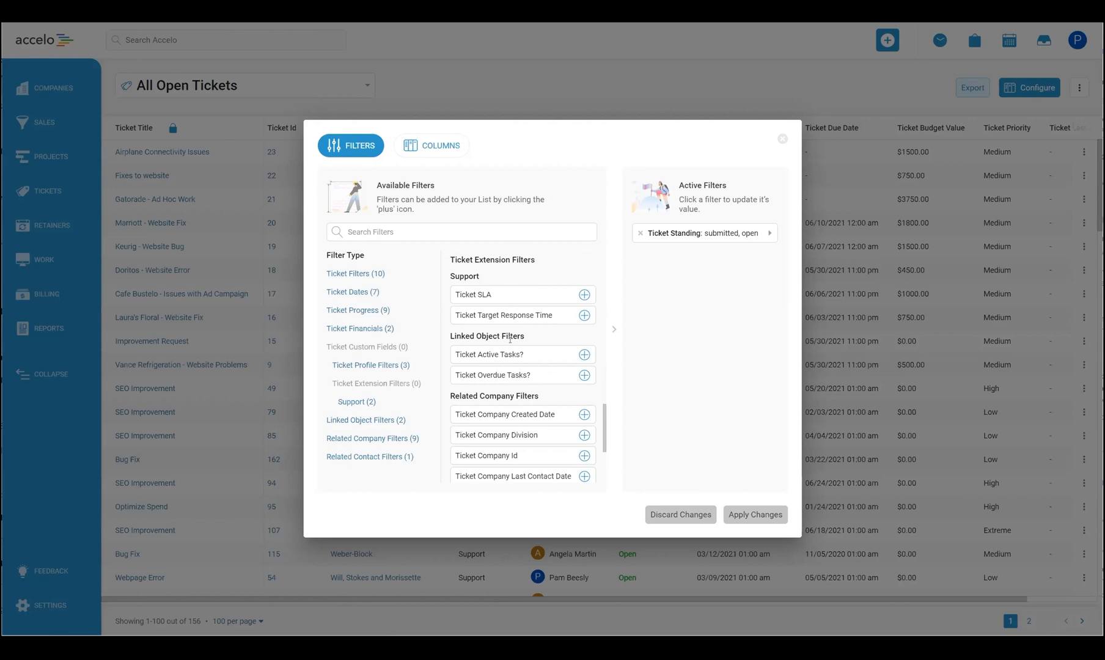
scroll(511, 384, "down", 1)
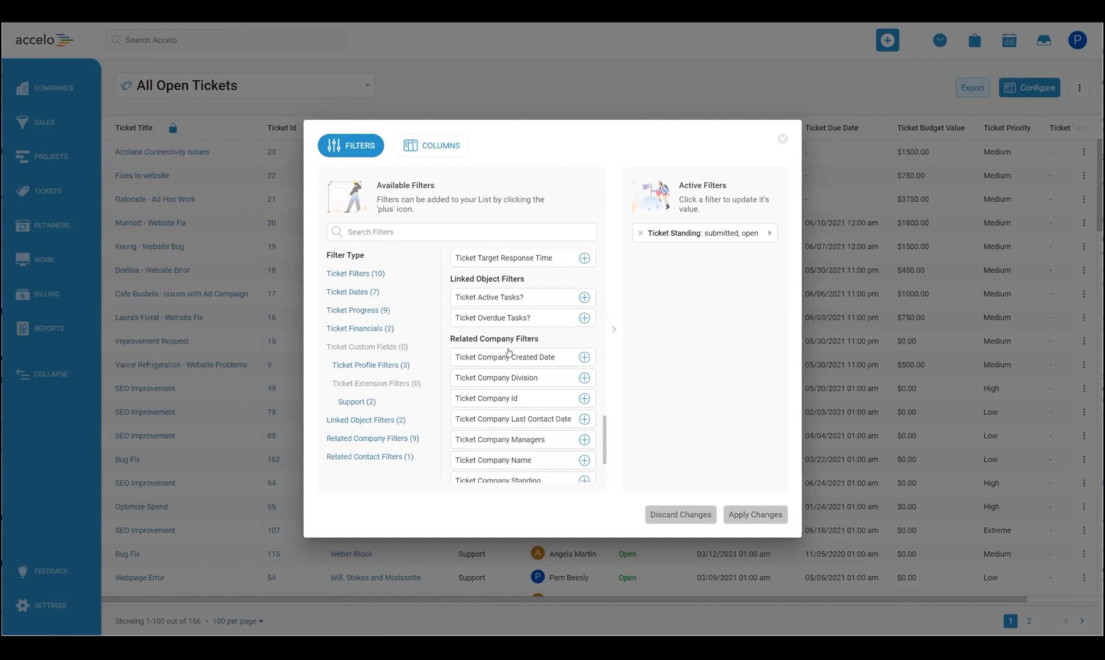
scroll(508, 352, "down", 2)
scroll(514, 357, "up", 1)
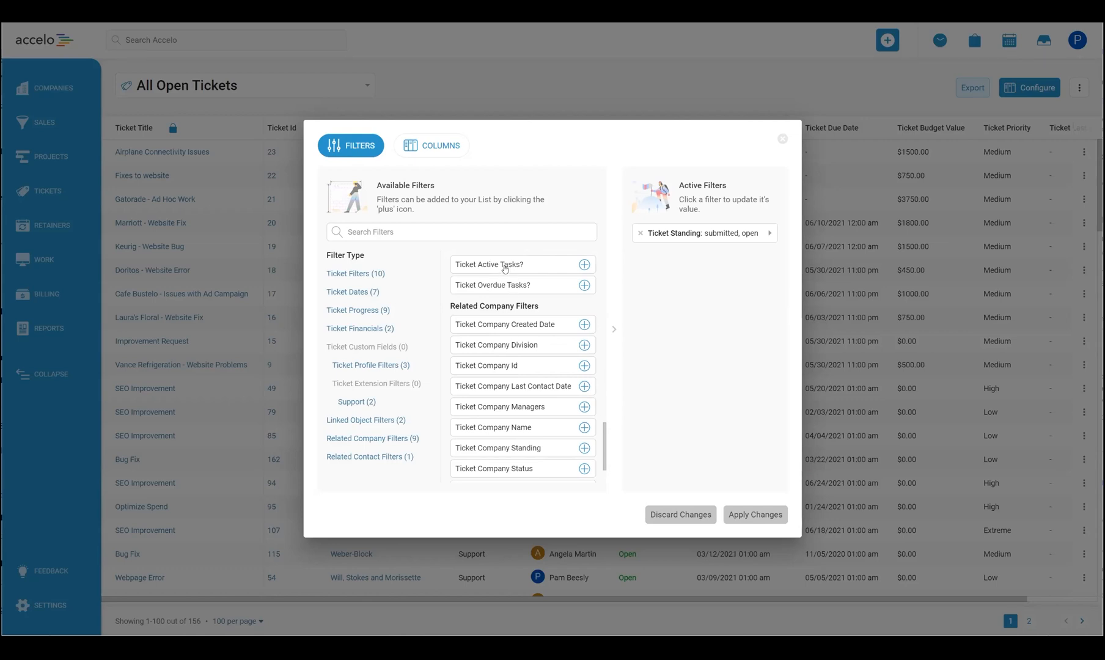
Add the Ticket Active Tasks? filter with the value Yes, and remove it from the active filters.
left_click(559, 264)
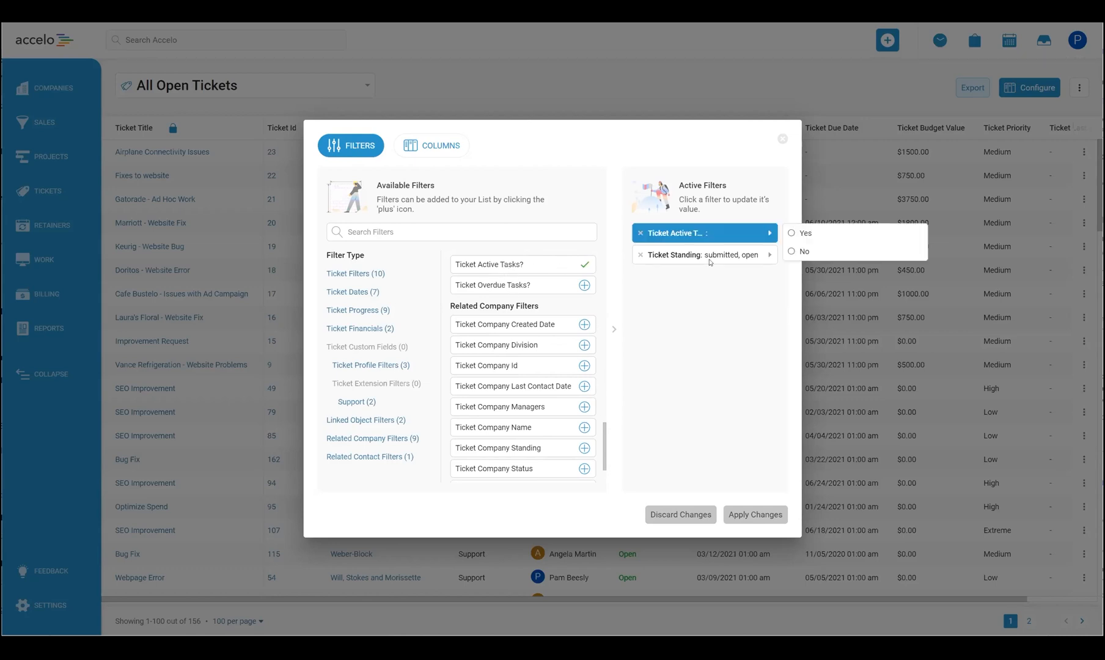
left_click(804, 235)
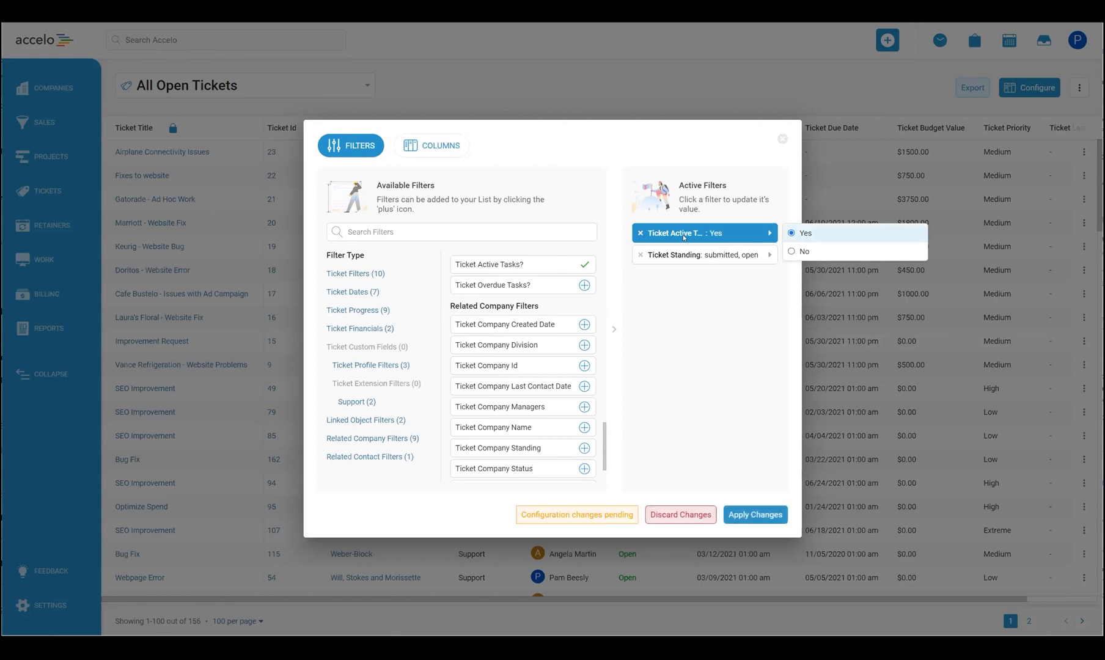
left_click(642, 236)
left_click(641, 235)
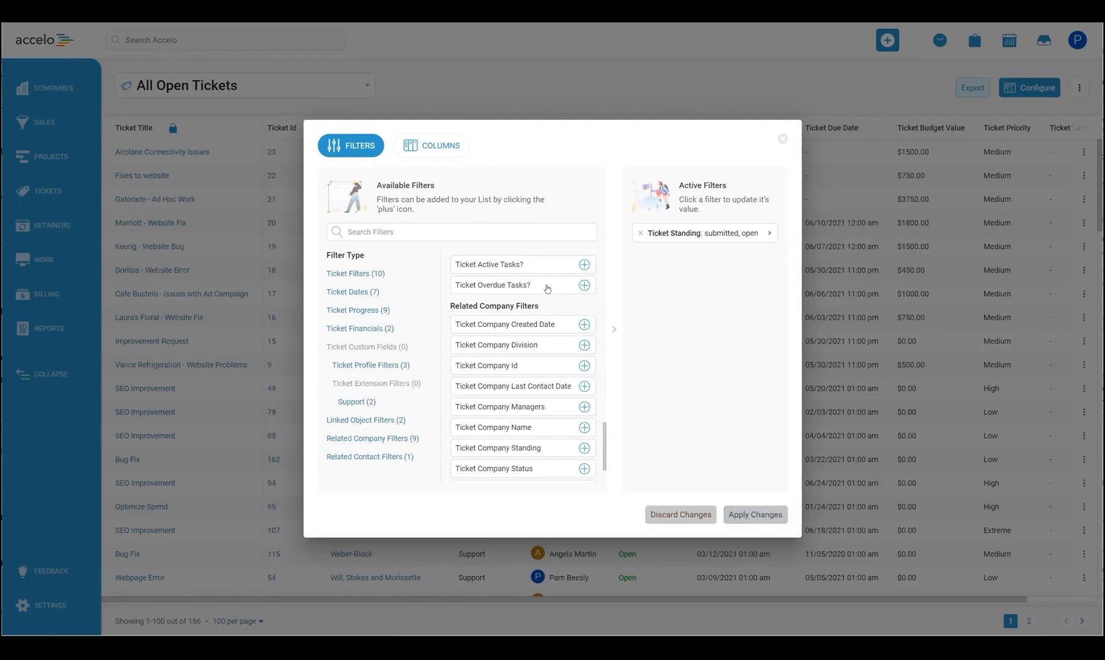
Examine the Related Company and Related Contact filters for tickets, and close the list configuration.
left_click_drag(463, 306, 546, 309)
left_click(546, 308)
scroll(547, 308, "down", 2)
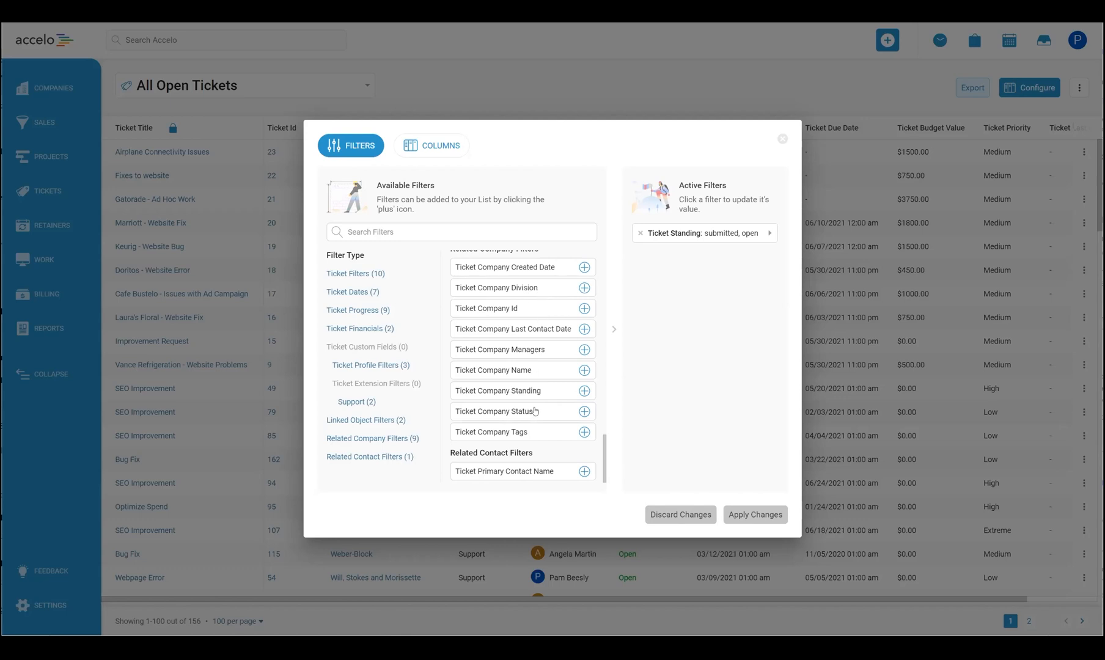
scroll(534, 411, "up", 5)
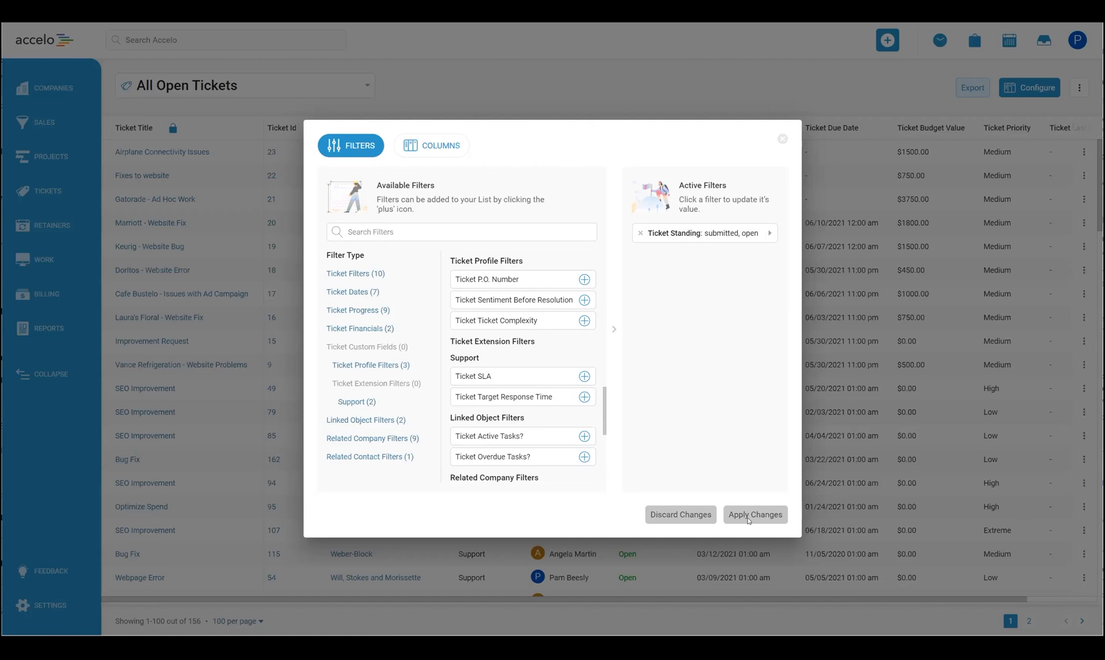
left_click(782, 140)
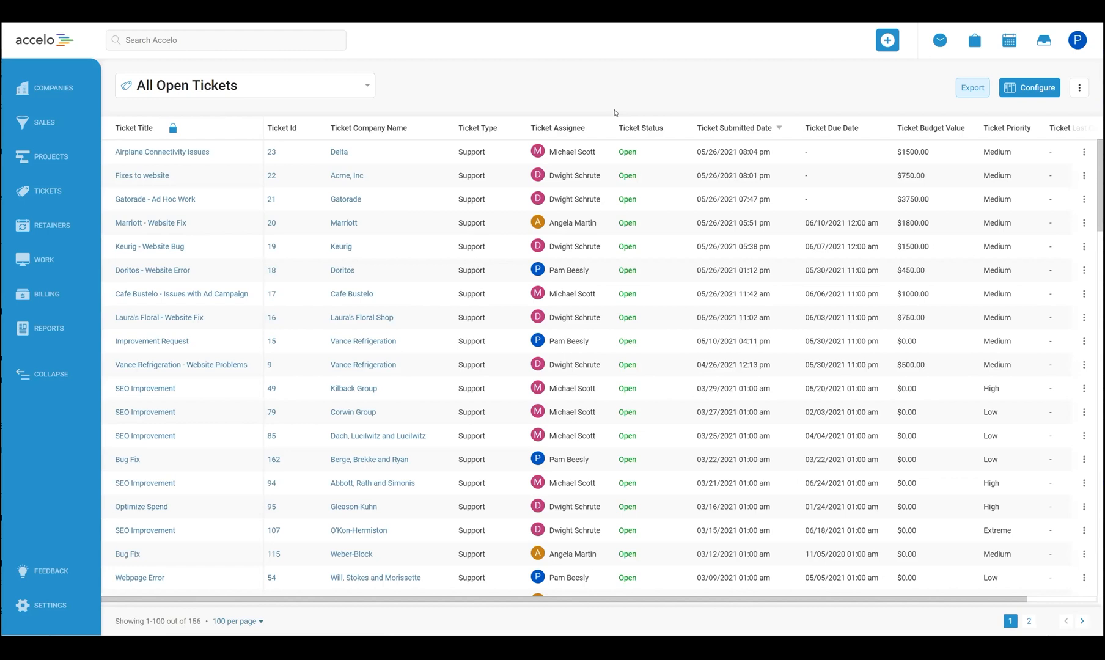
Open the column configuration of the All Open Tickets list and add the Ticket Opened By and Ticket Total Time Logged columns.
left_click(1039, 90)
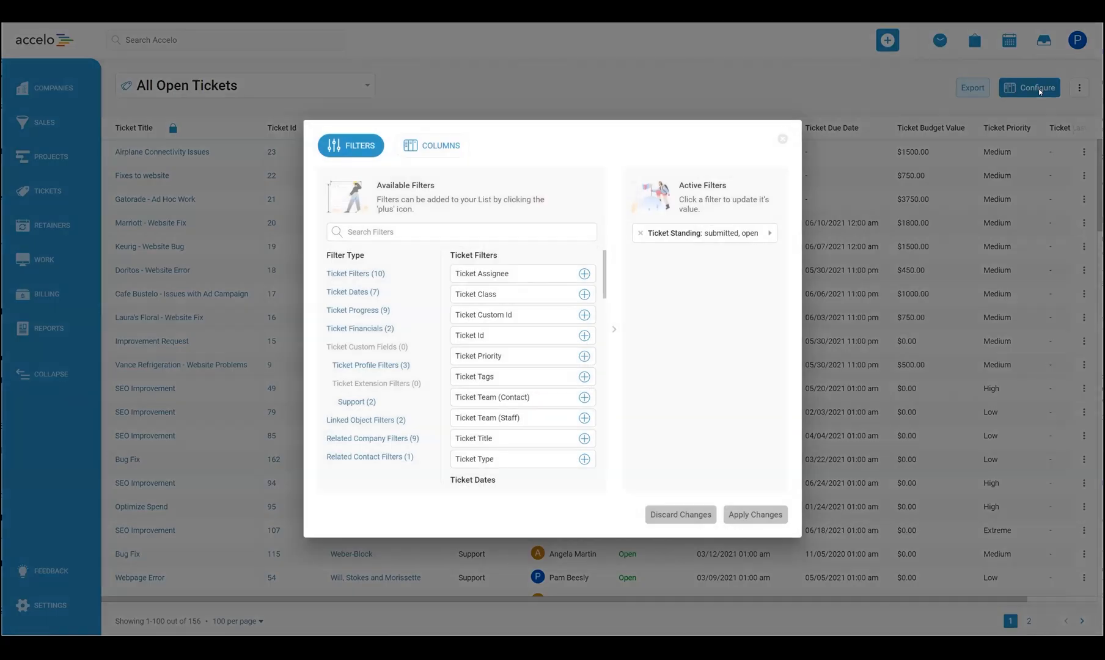
left_click(436, 147)
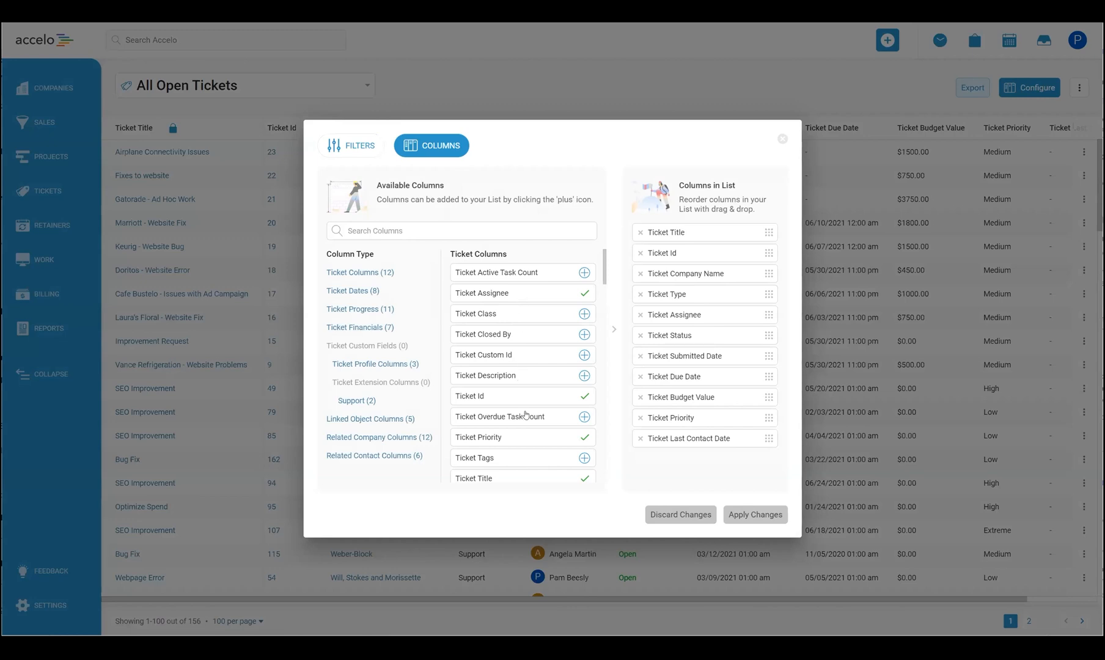
scroll(525, 415, "down", 4)
scroll(515, 353, "down", 3)
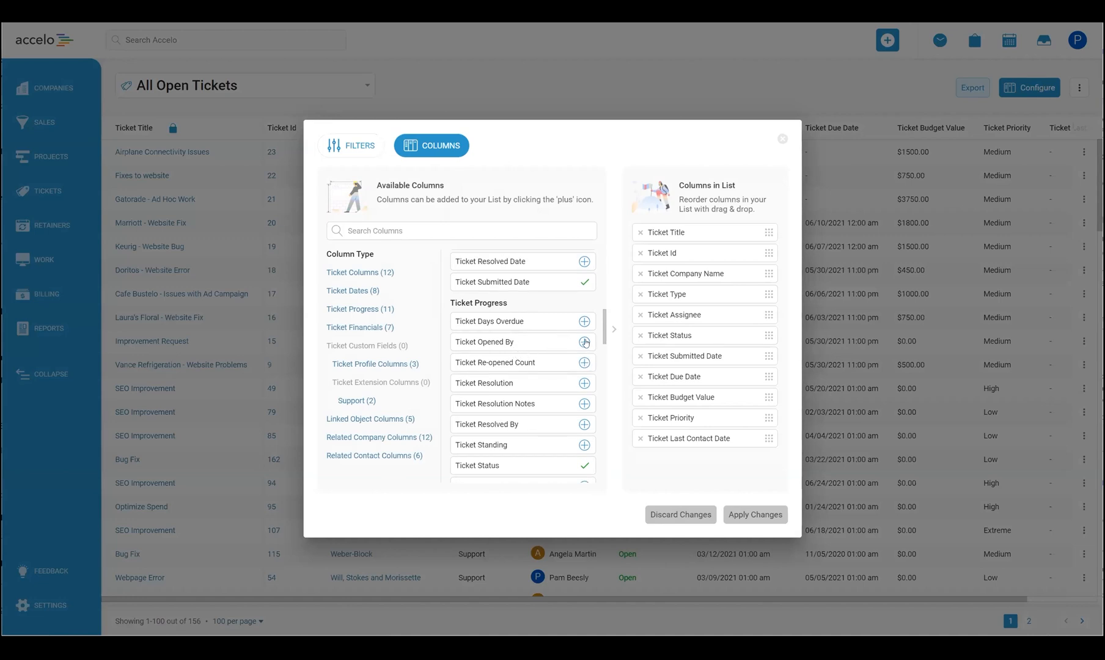
scroll(550, 428, "down", 3)
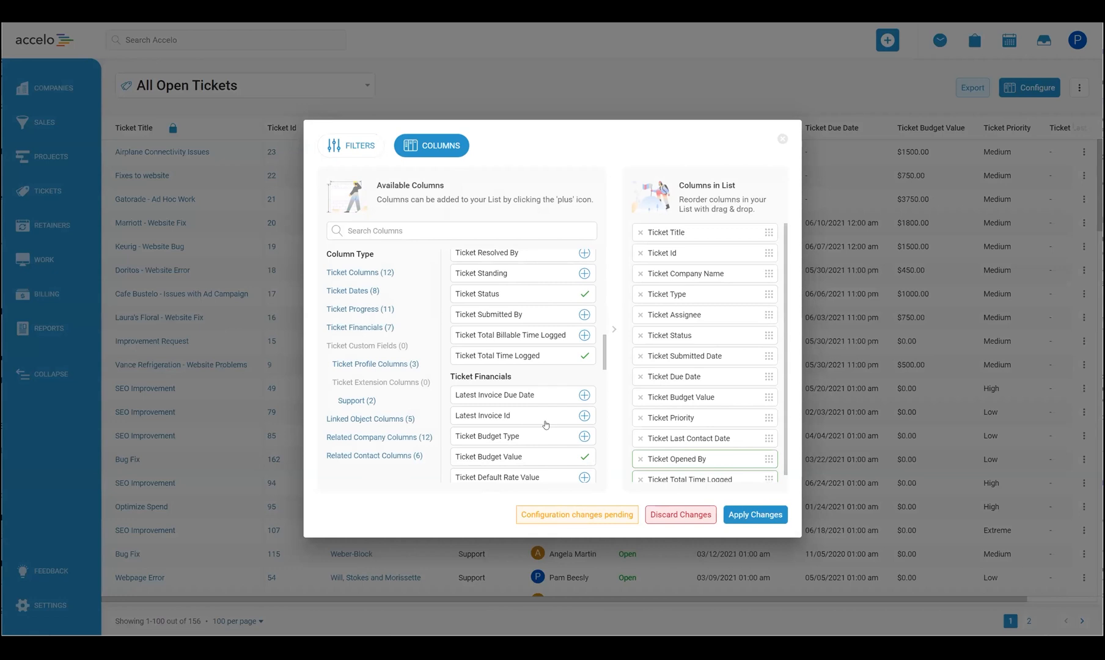
Add the Ticket SLA column and place it directly after Ticket Title in the column order.
scroll(546, 425, "down", 6)
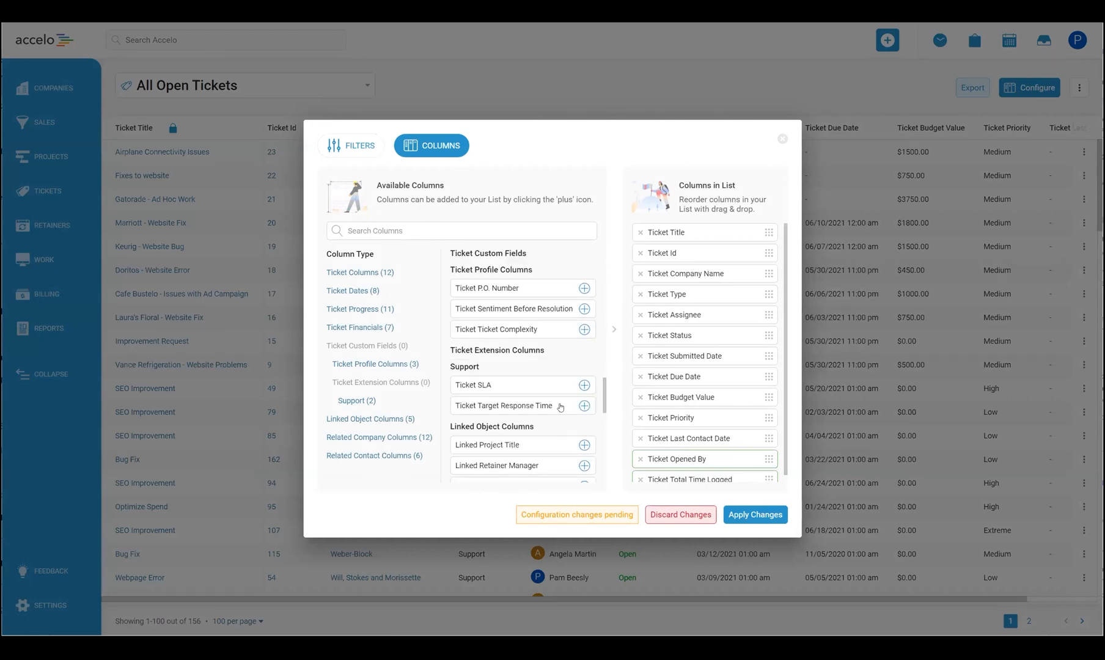
left_click(584, 384)
scroll(691, 394, "down", 1)
left_click_drag(767, 479, 756, 252)
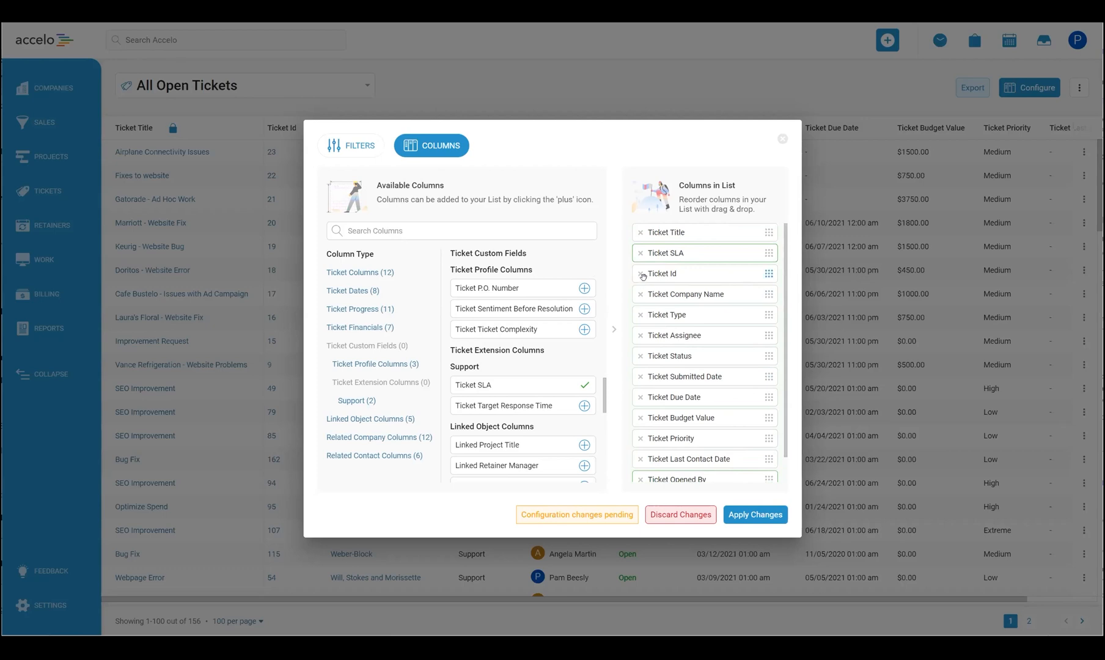
Remove the Ticket Id column from the list and apply the column changes.
left_click(640, 274)
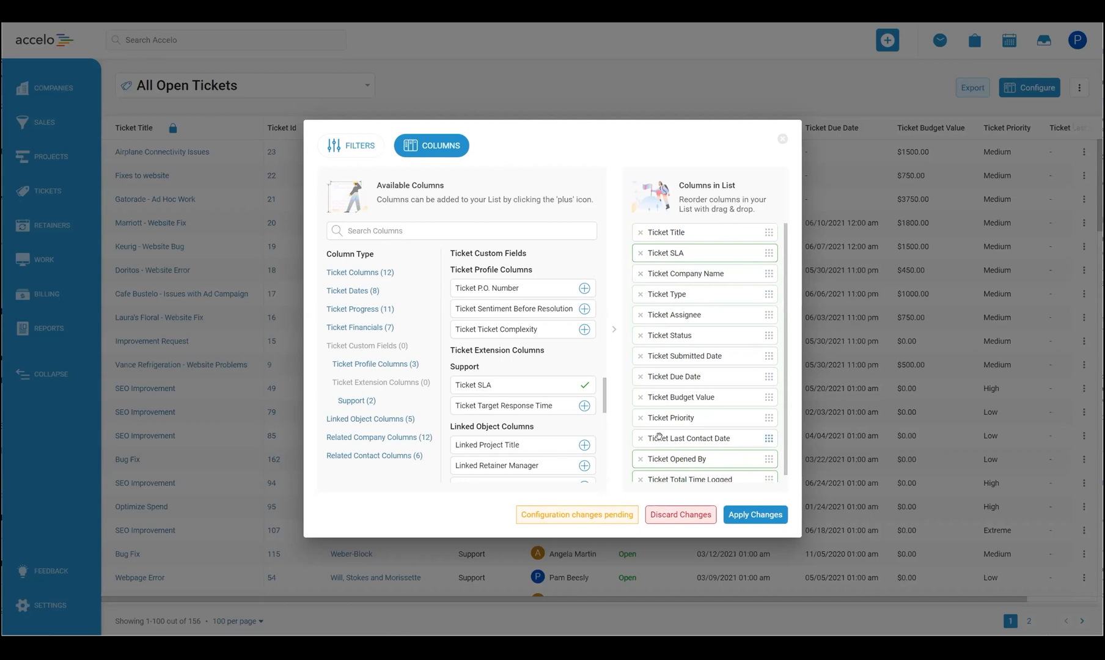
scroll(658, 433, "down", 1)
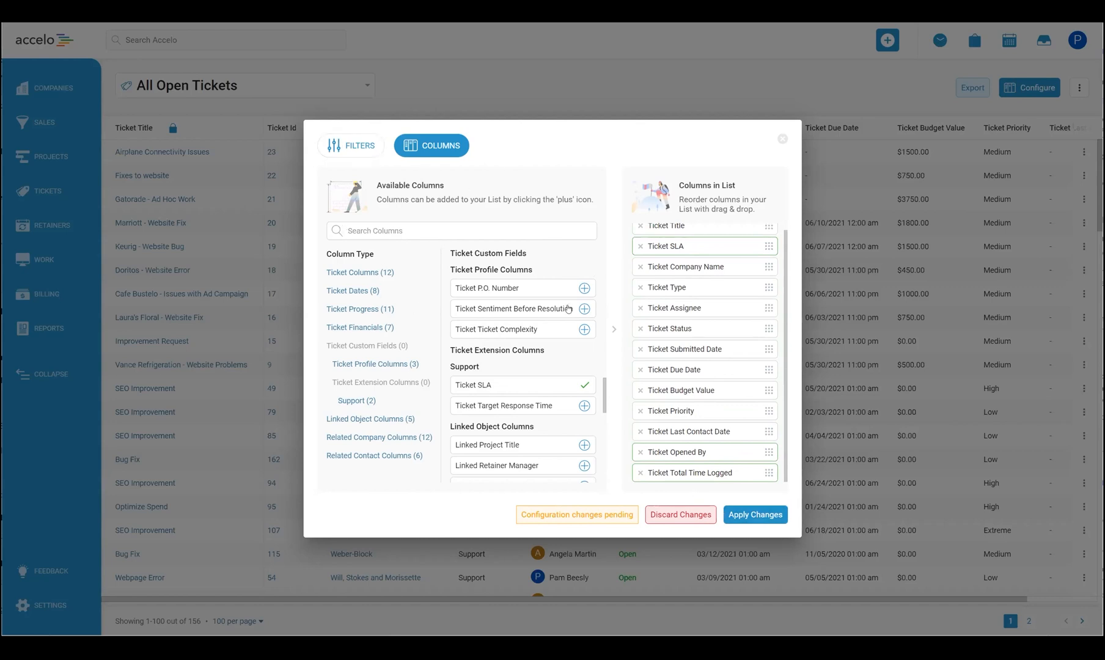
left_click(745, 517)
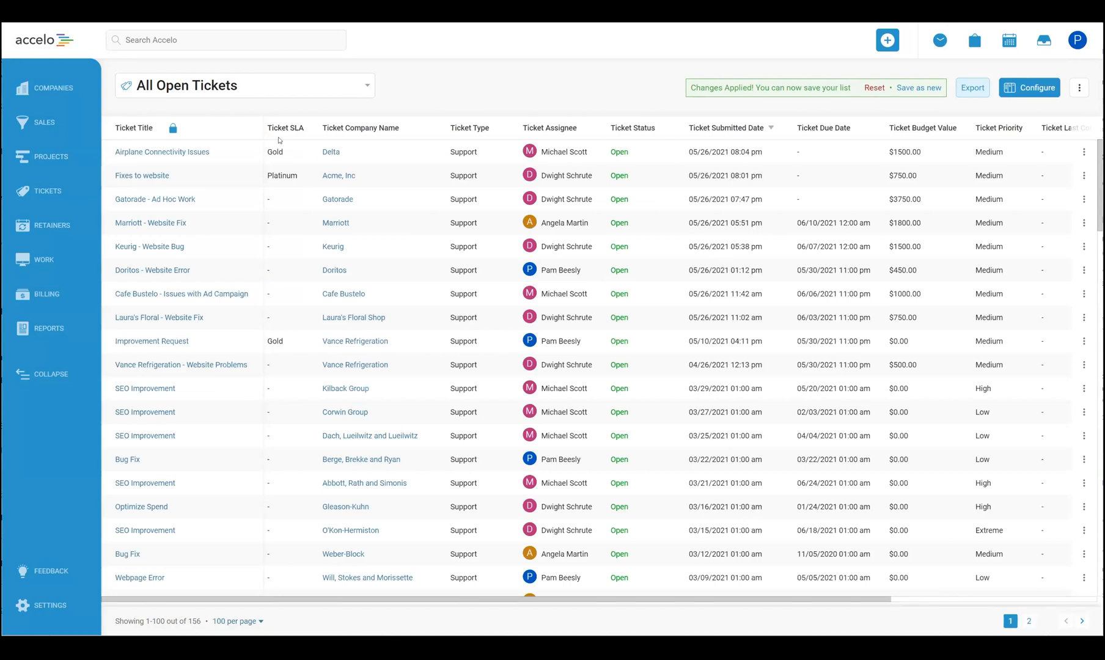
left_click_drag(278, 129, 308, 133)
left_click(471, 74)
left_click_drag(617, 199, 633, 203)
left_click(620, 200)
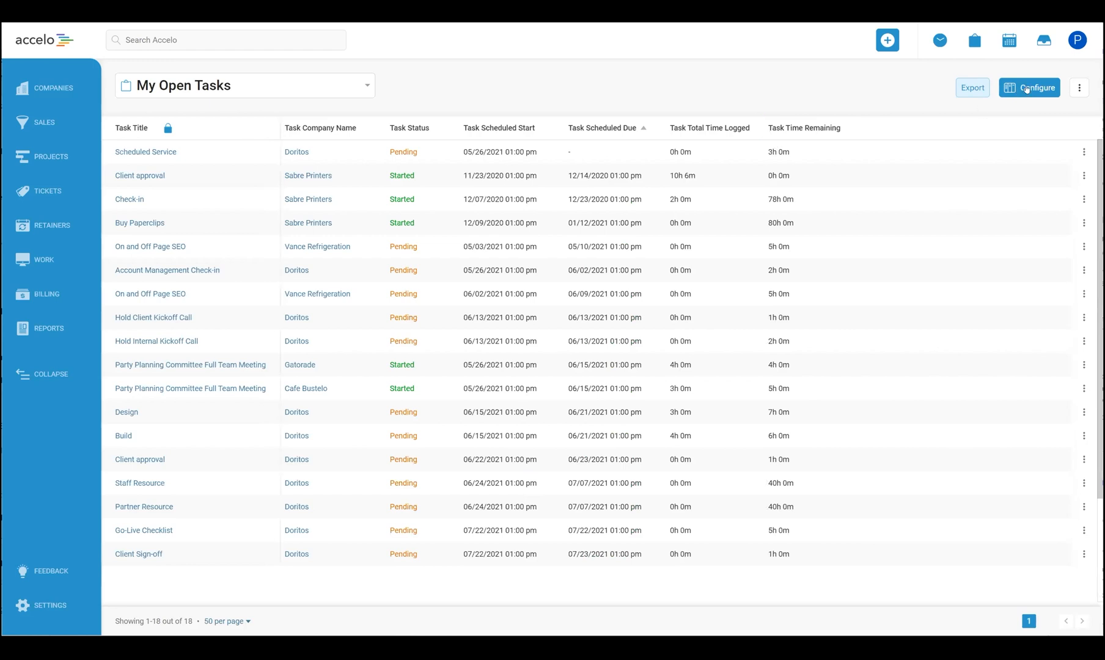
Open the column configuration of the My Open Tasks list and examine the available Related Object Columns.
left_click(1027, 88)
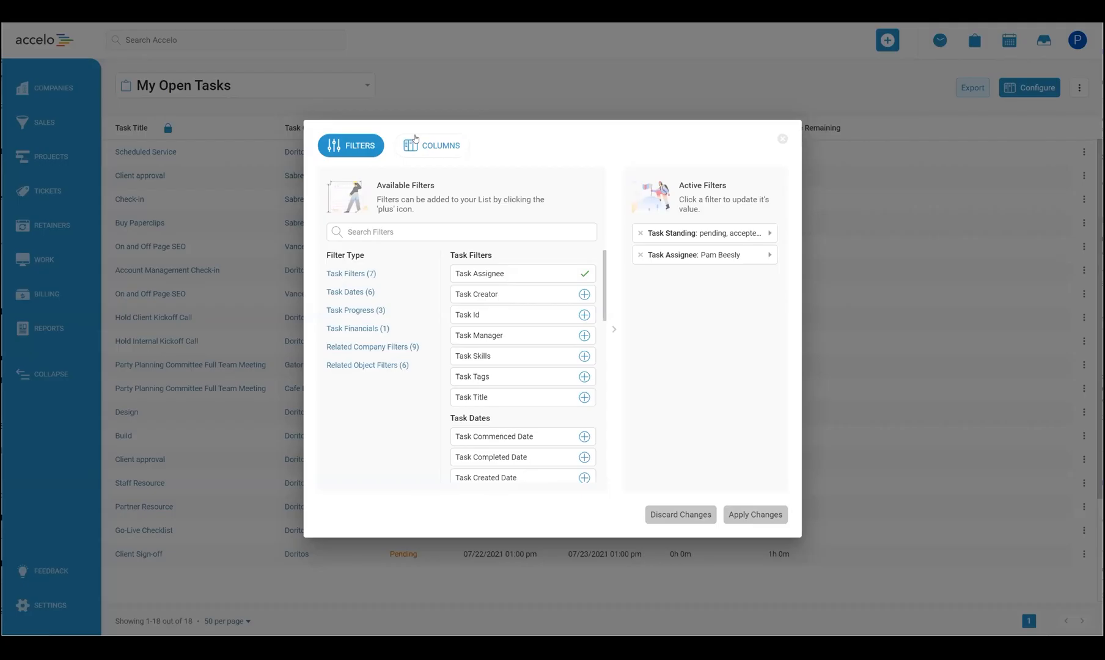
left_click(414, 140)
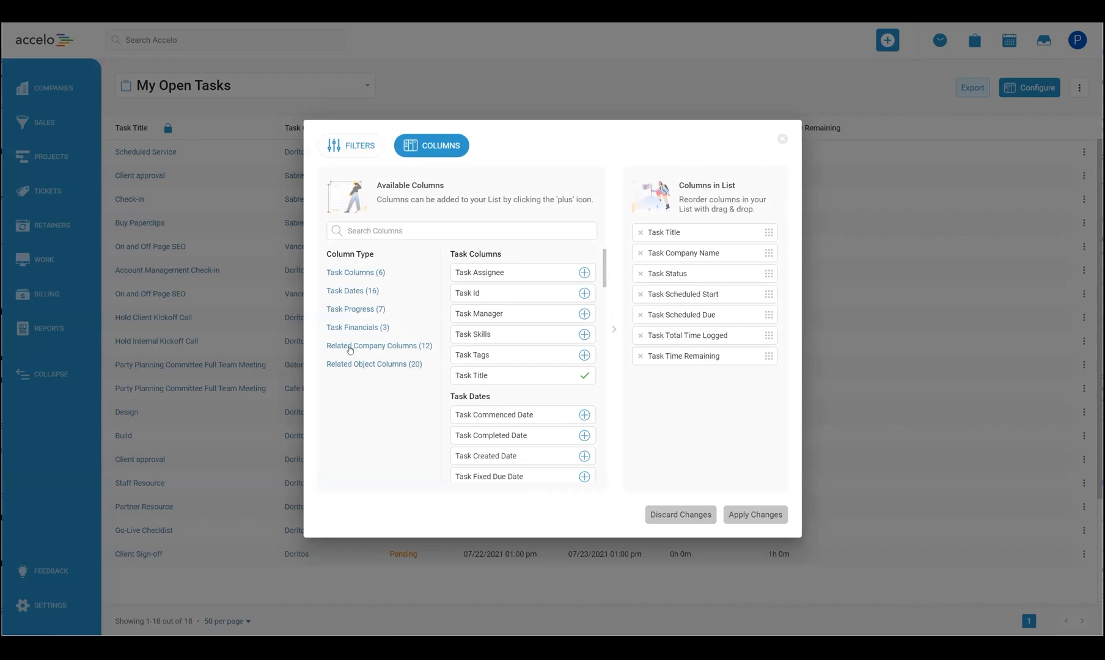
left_click(370, 365)
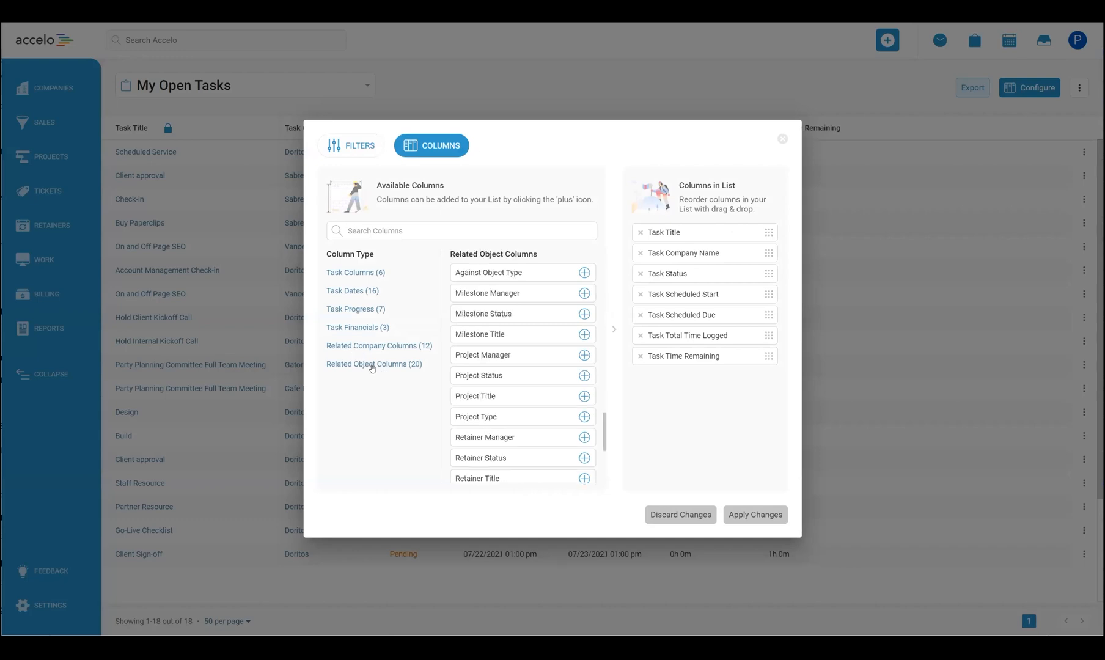
scroll(531, 352, "down", 2)
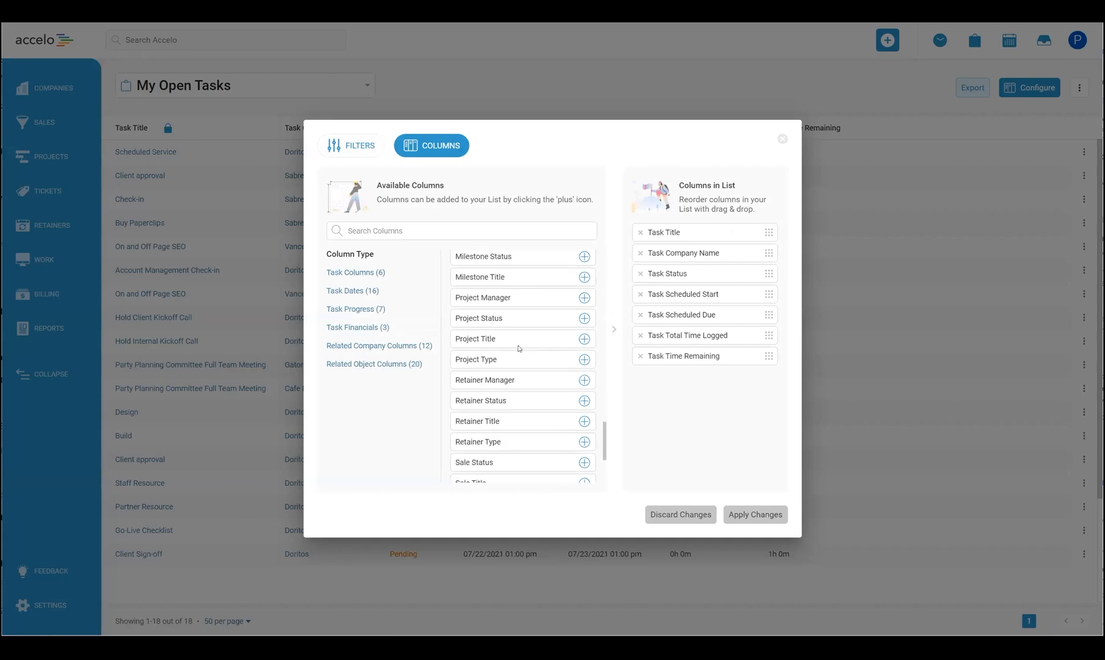
scroll(532, 373, "down", 2)
scroll(530, 374, "down", 2)
scroll(525, 402, "down", 1)
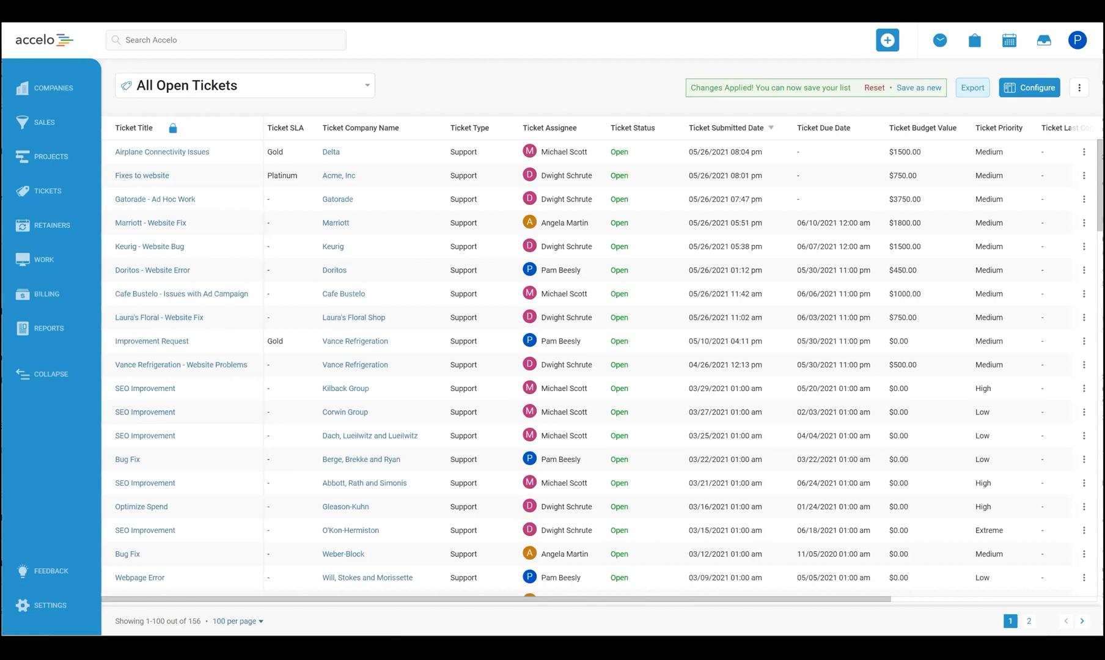
Export the All Open Tickets list and sort it by Ticket Company Name in descending order.
left_click(979, 86)
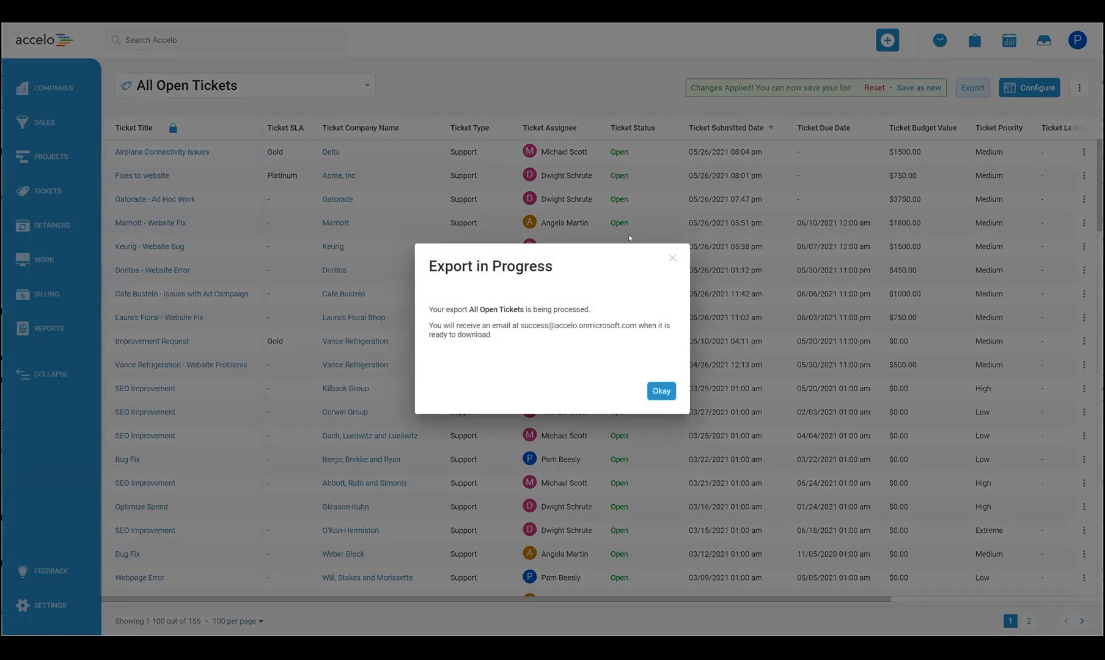
left_click(671, 392)
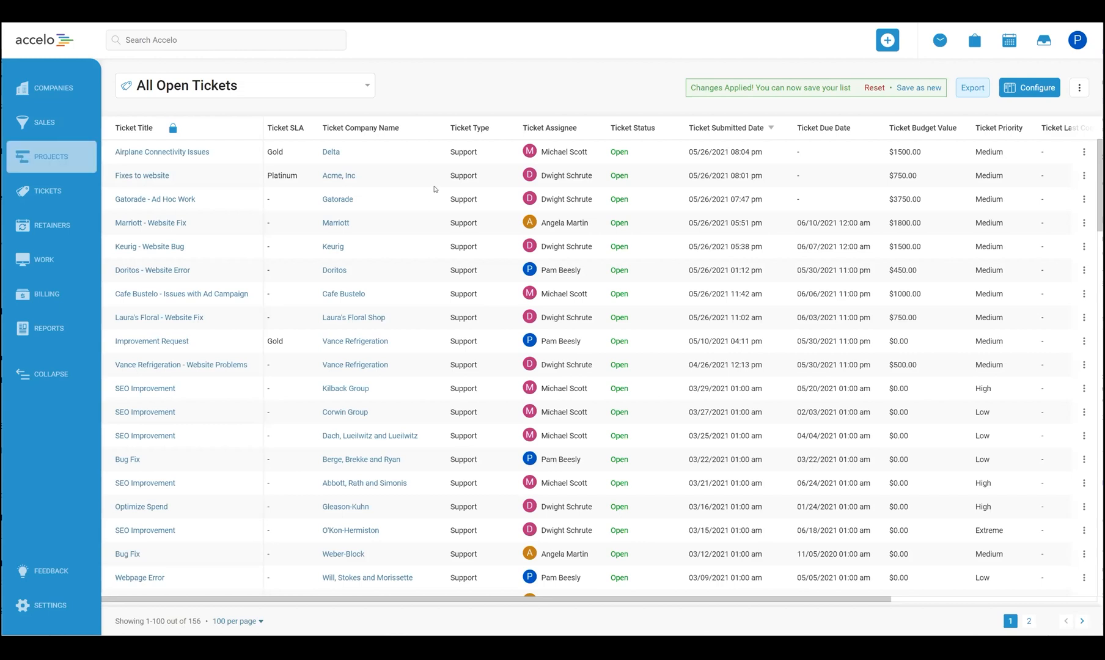
left_click(399, 128)
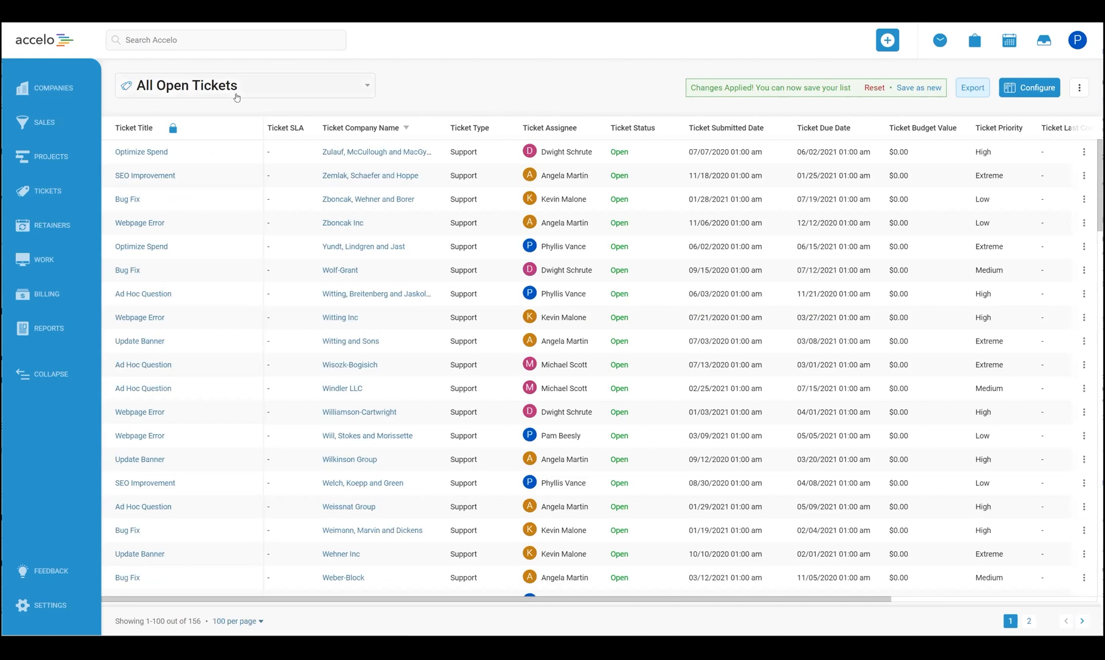
Start saving the modified ticket list as a new list, titled "Tickets for" followed by the colleague's first name.
left_click(935, 89)
left_click(598, 259)
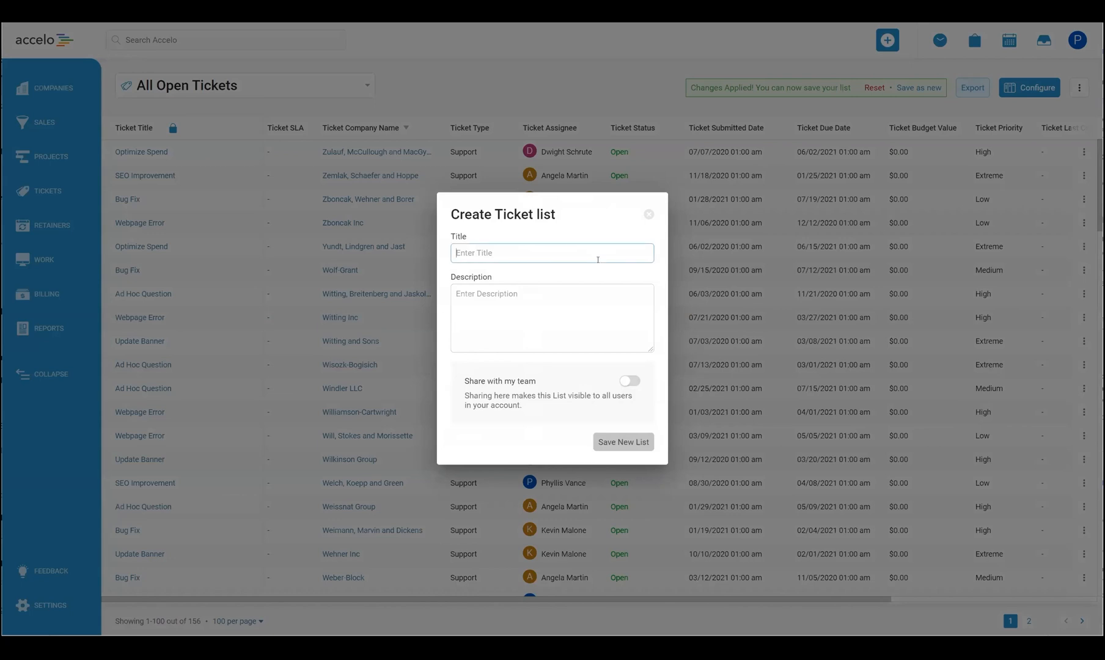
type("Tickets by")
key("ctrl+a")
key("BackSpace")
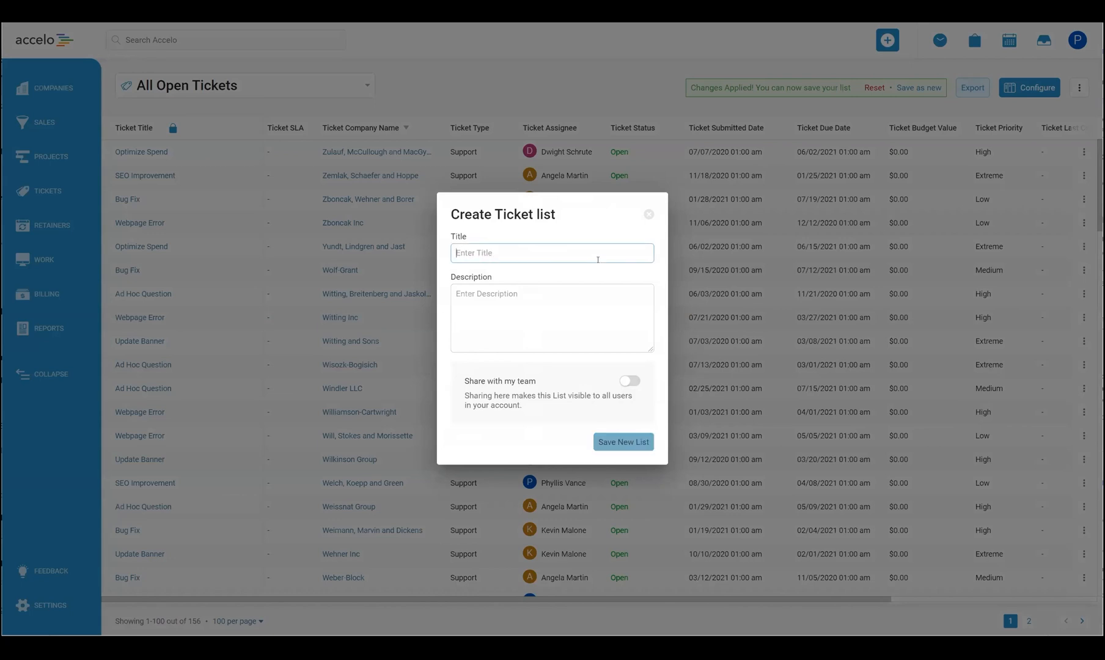
type("Tickets f")
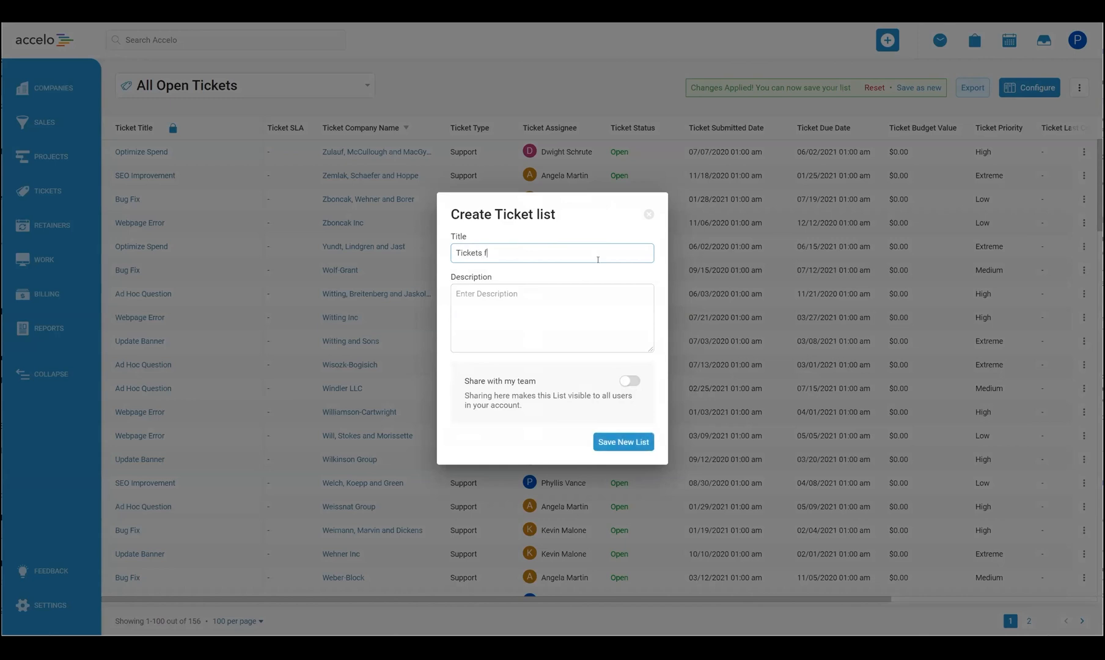
type("or Alec")
Give the new ticket list the description "Here you go man", share it with the team and save it.
left_click(558, 334)
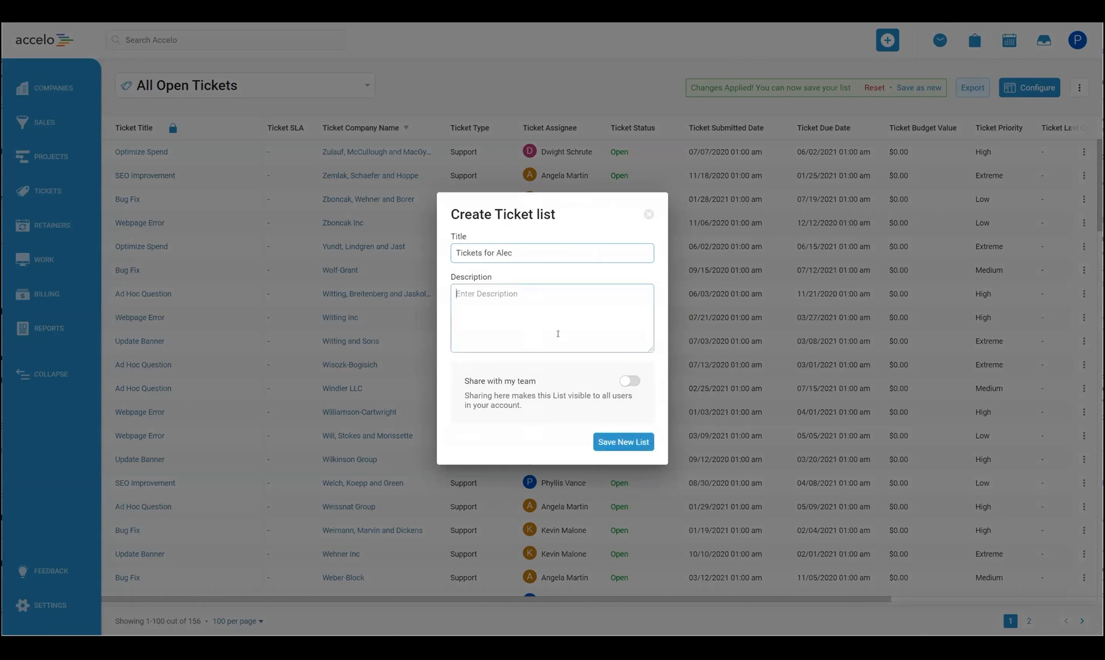
type("Her you go men")
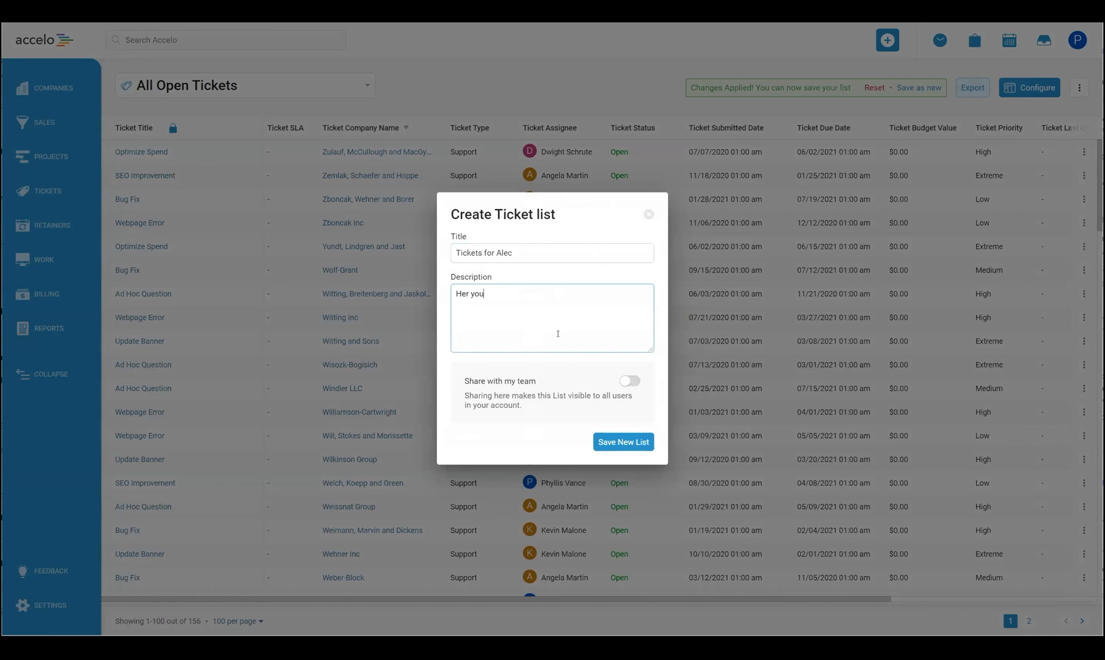
key("BackSpace")
key("BackSpace")
type("anb")
type("e")
left_click(626, 383)
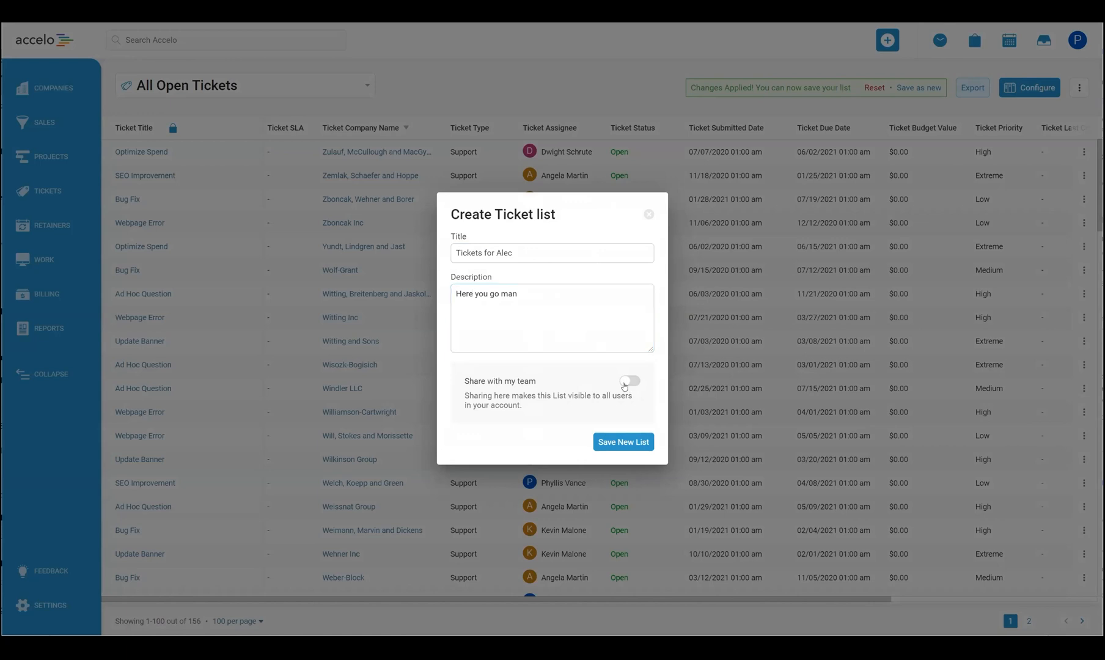
left_click(631, 448)
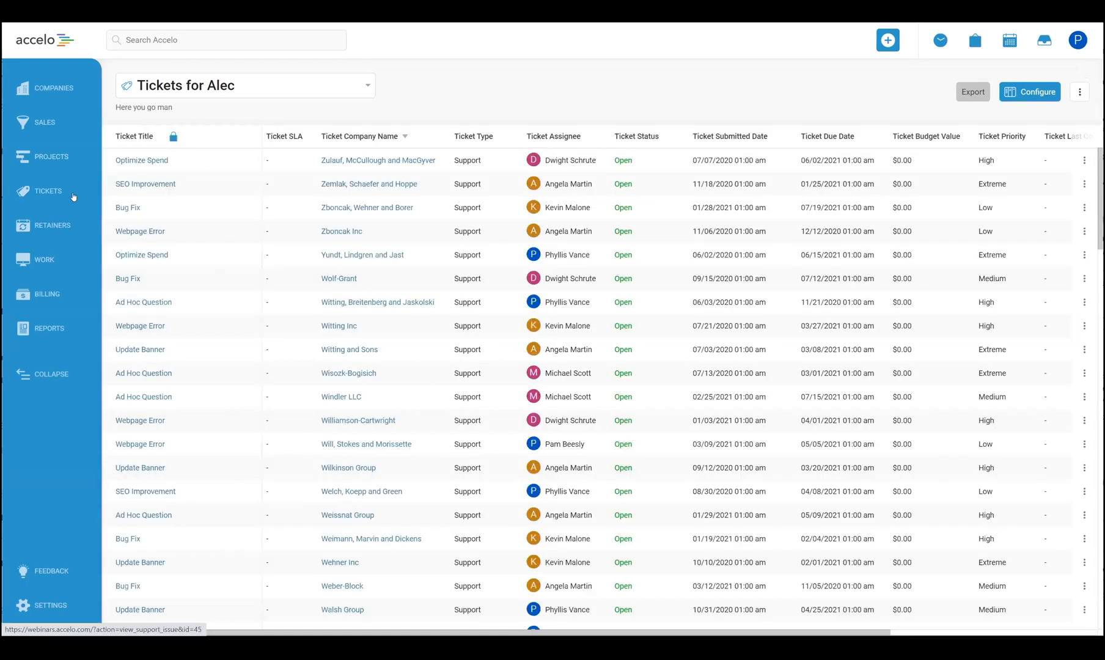
Check the shared ticket lists in the Tickets module overview and in the current list's selector.
left_click(50, 193)
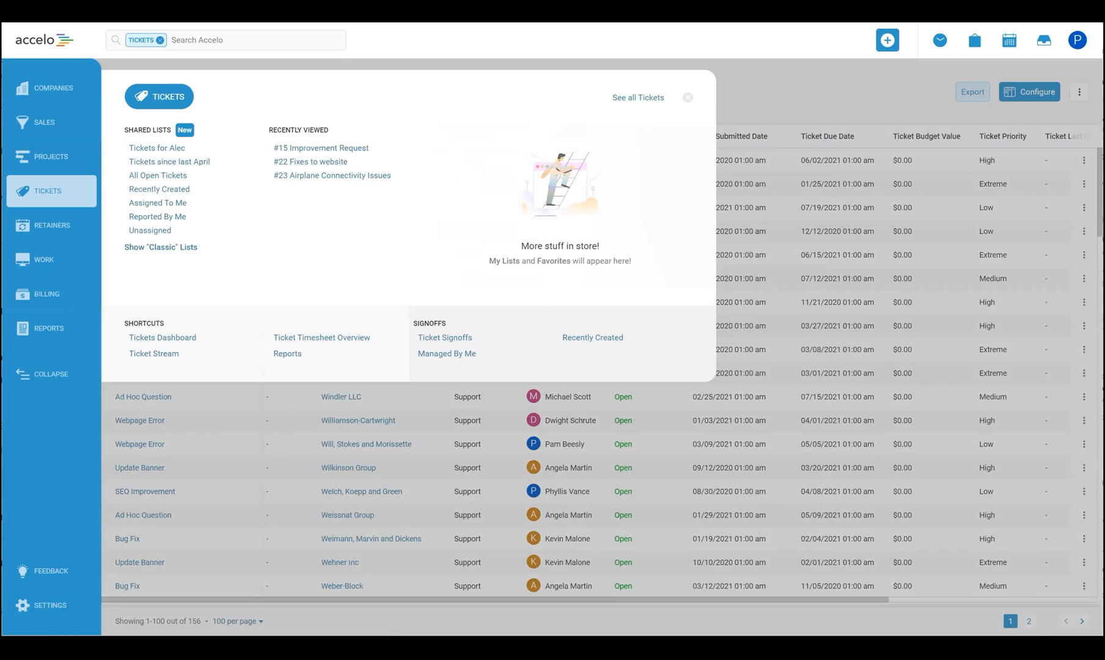
left_click(688, 99)
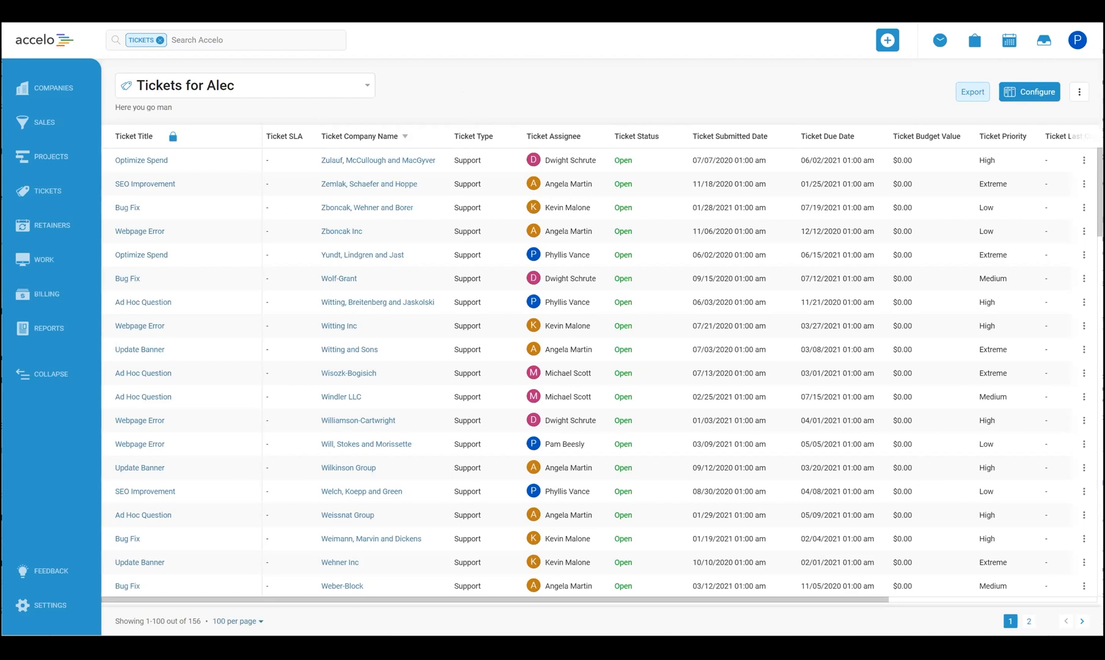
left_click(311, 83)
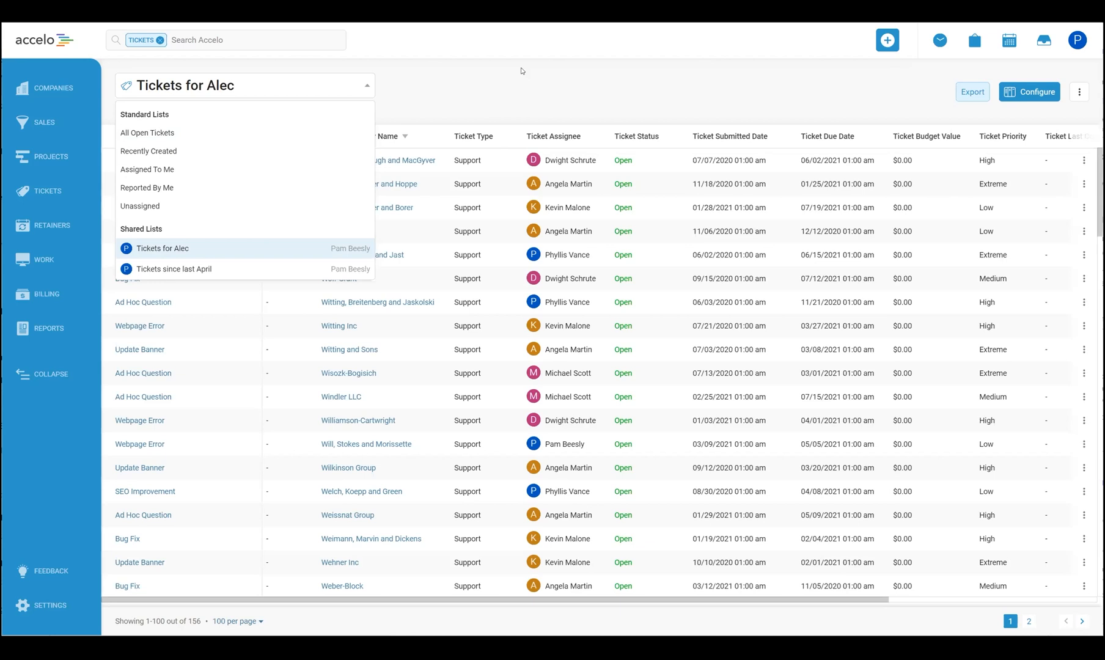
left_click(540, 81)
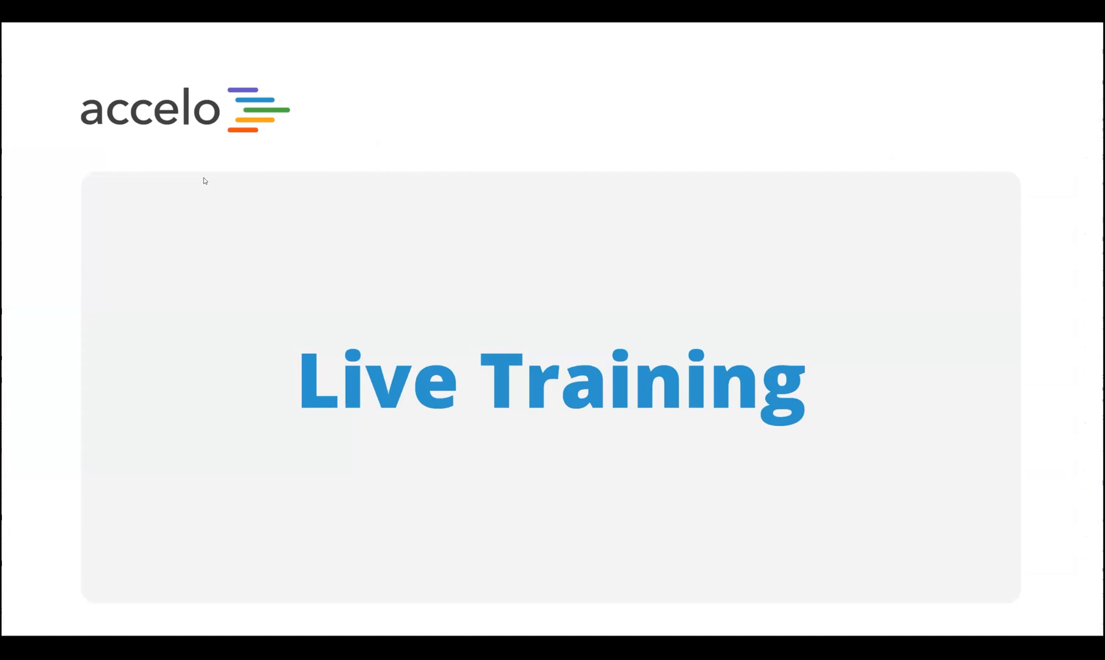
key("Right")
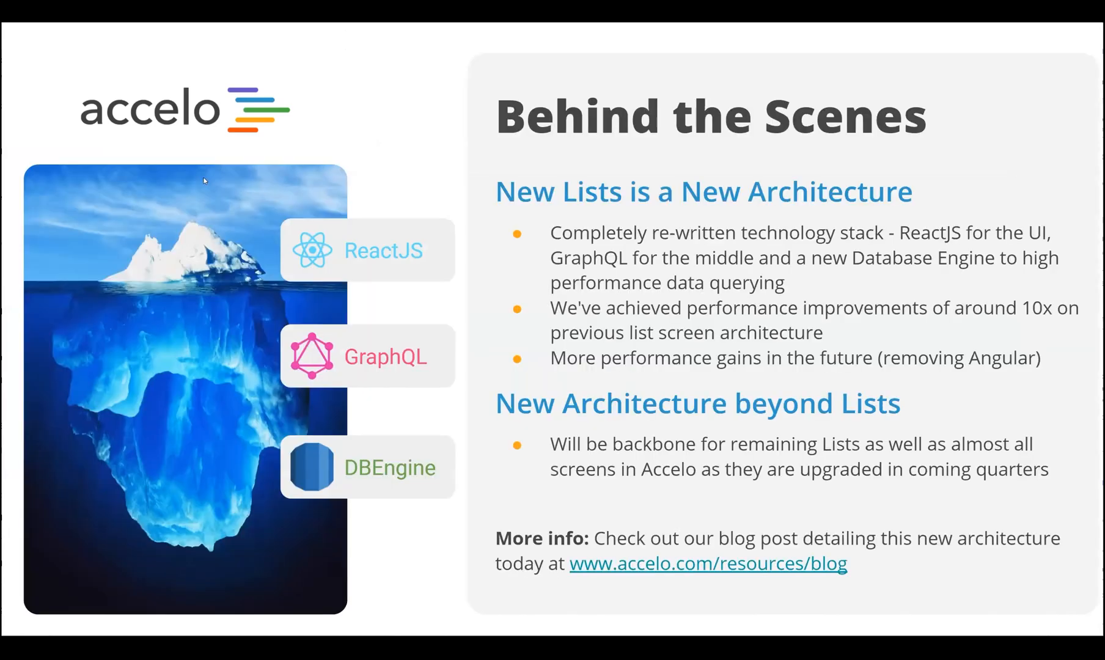